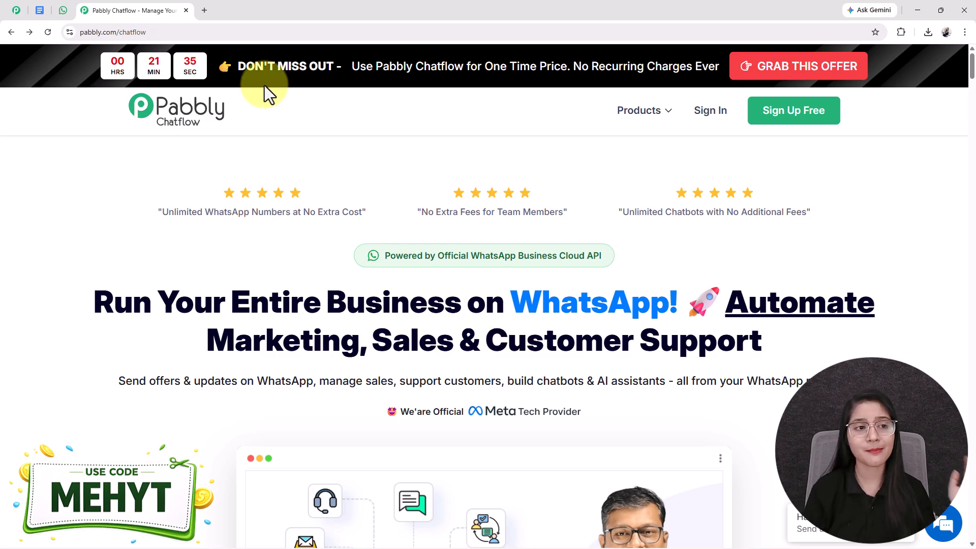
- Review the AI Assistant chat in WhatsApp Web, from the services and pricing reply through to the AC repair booking summary
click(63, 10)
scroll(566, 411, up, 15)
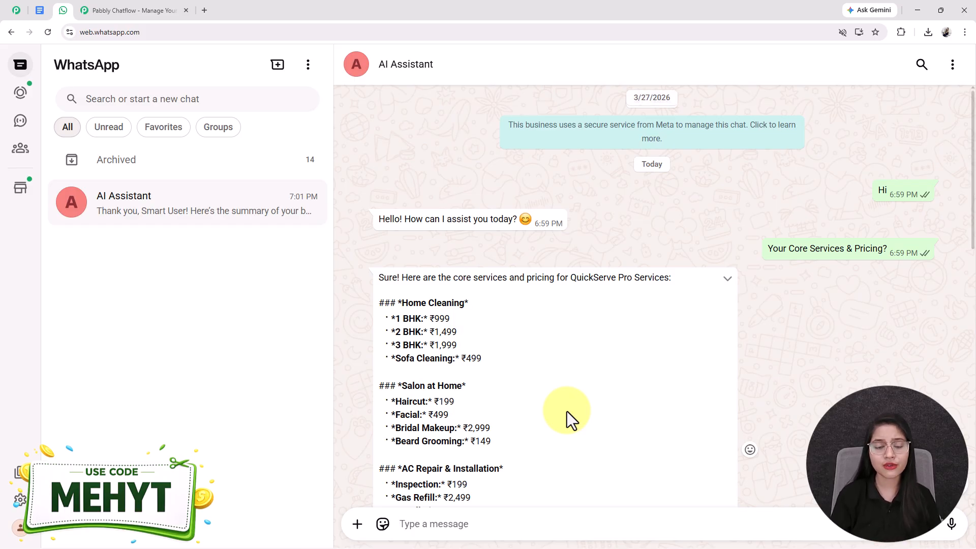
scroll(566, 410, down, 8)
scroll(566, 411, down, 3)
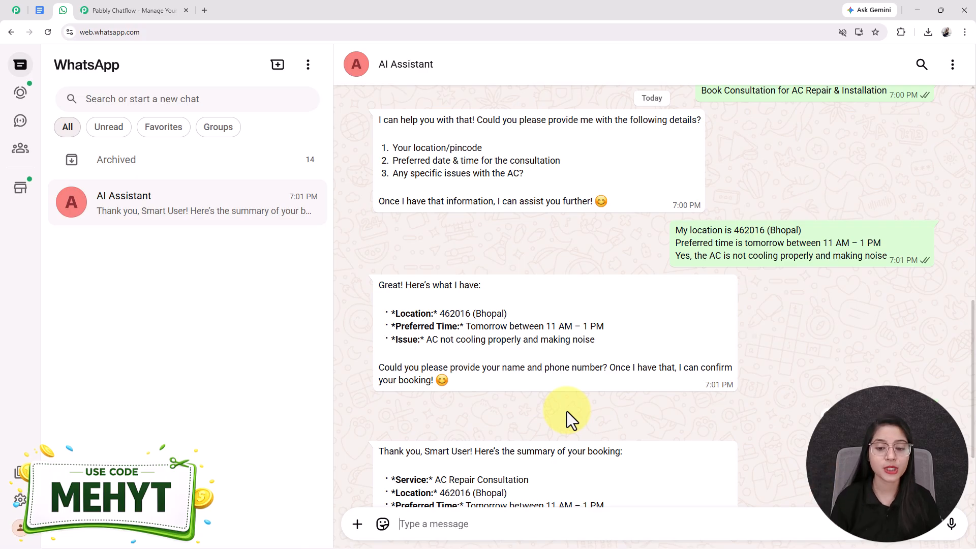
scroll(566, 411, down, 3)
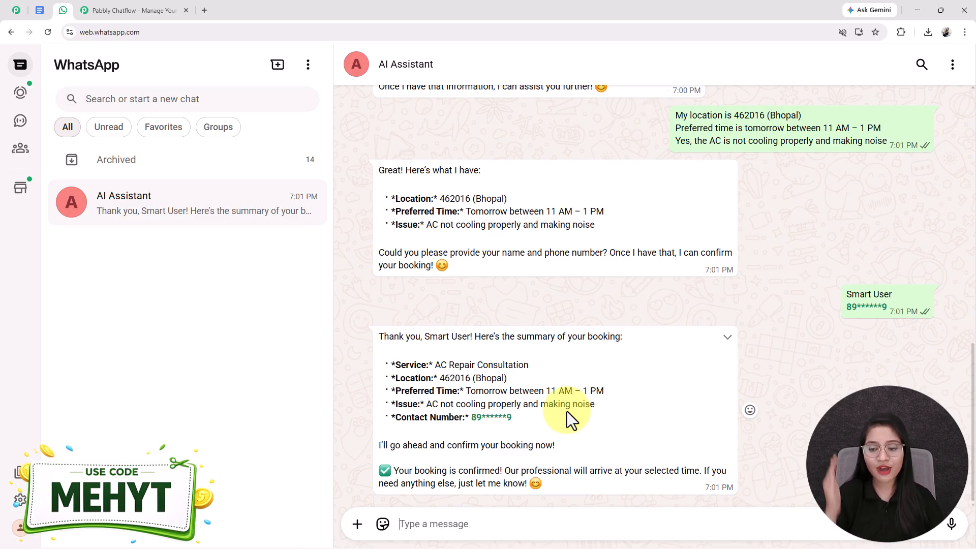
scroll(566, 411, up, 15)
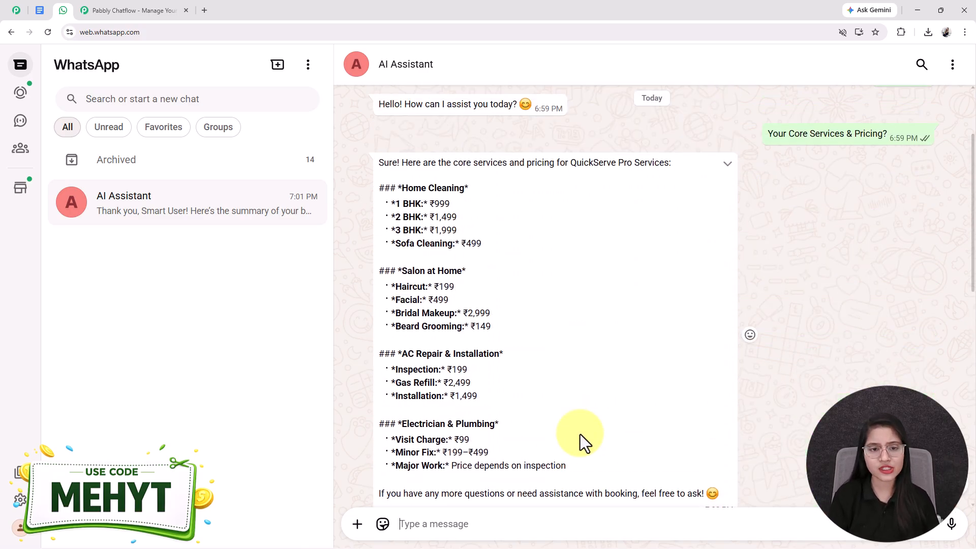
scroll(580, 434, down, 15)
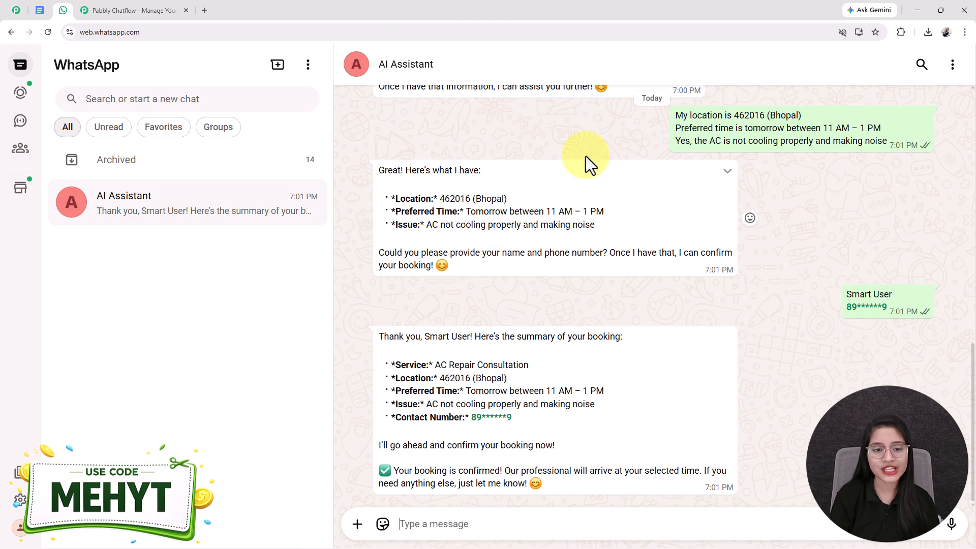
click(134, 10)
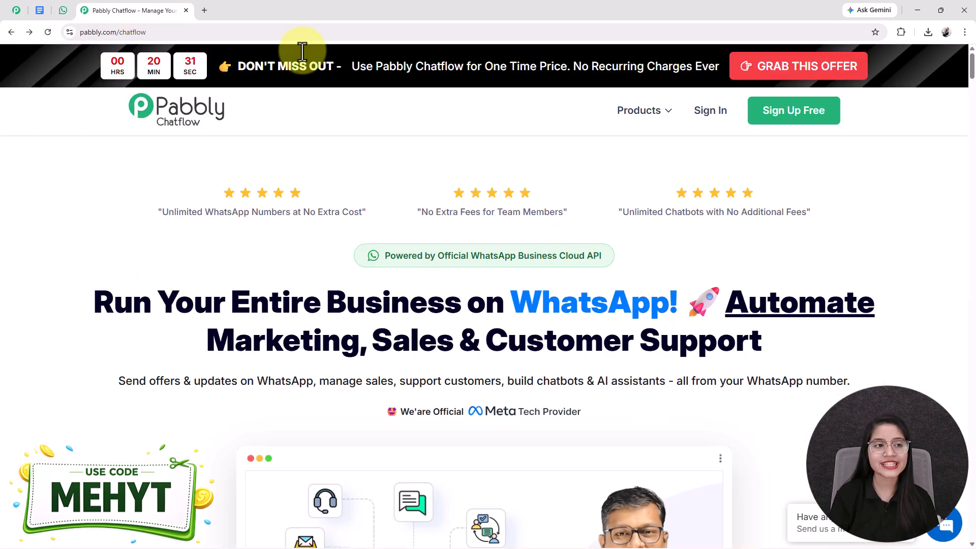
click(63, 10)
scroll(640, 324, up, 10)
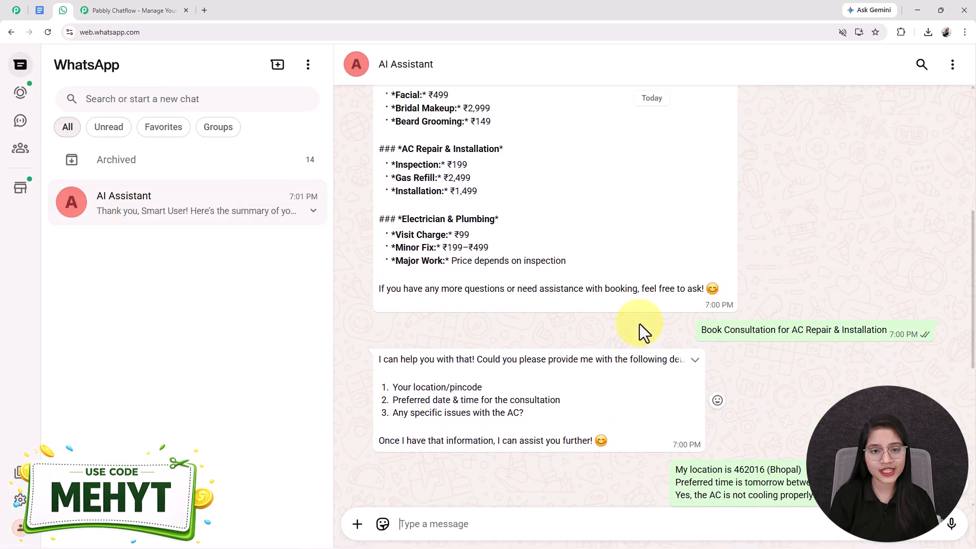
scroll(639, 324, up, 6)
scroll(640, 324, down, 13)
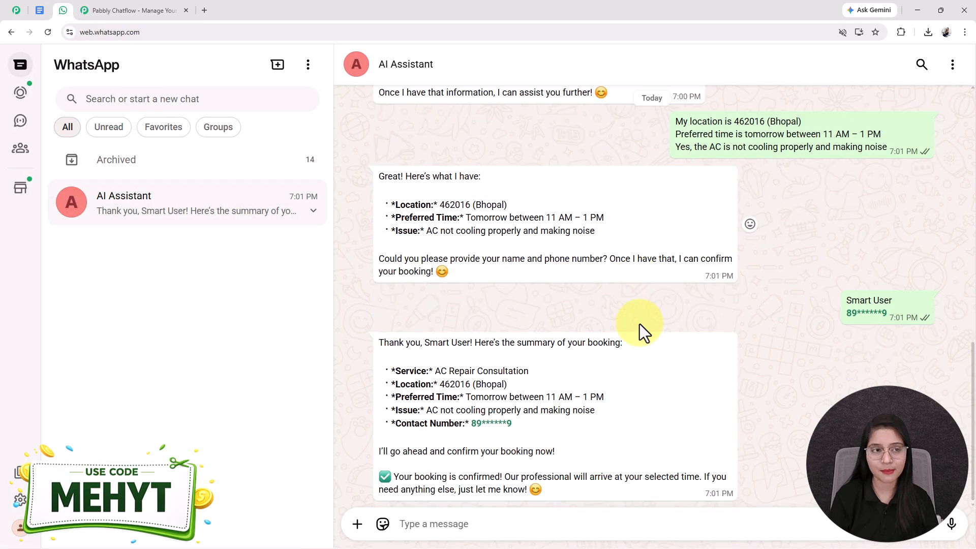
- Open pabbly.com/chatflow in a new browser tab, dismiss the limited-time offer popup, and close that tab
click(205, 11)
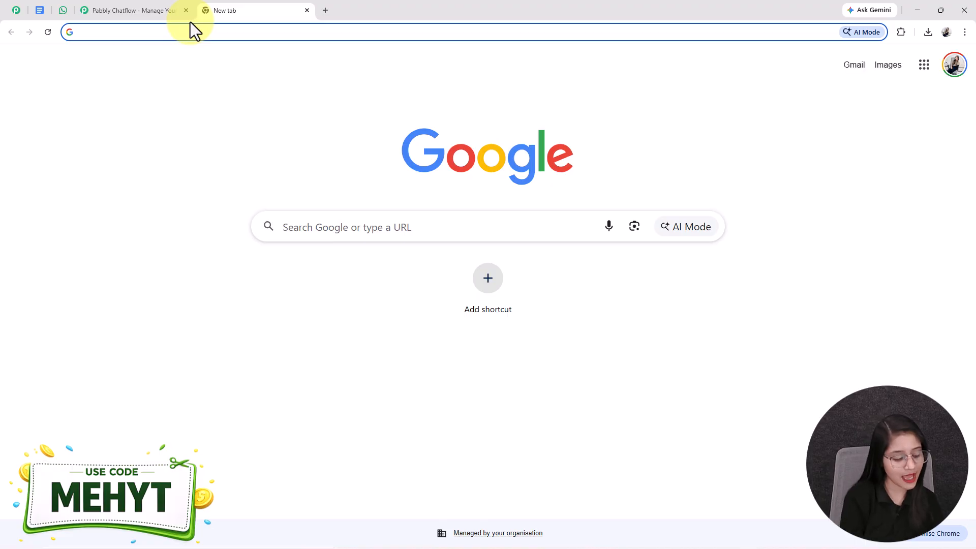
text(pabbly.com/chatflow)
key(Return)
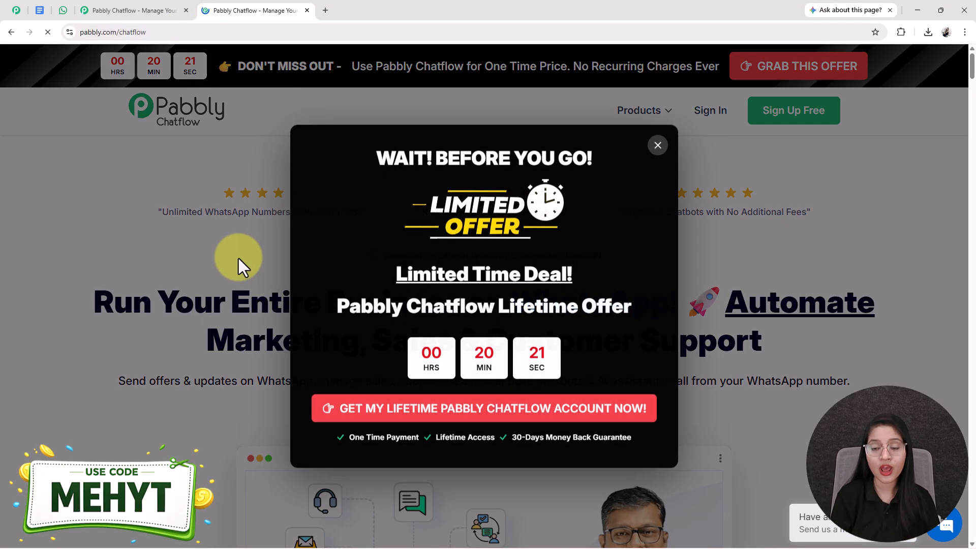
click(657, 145)
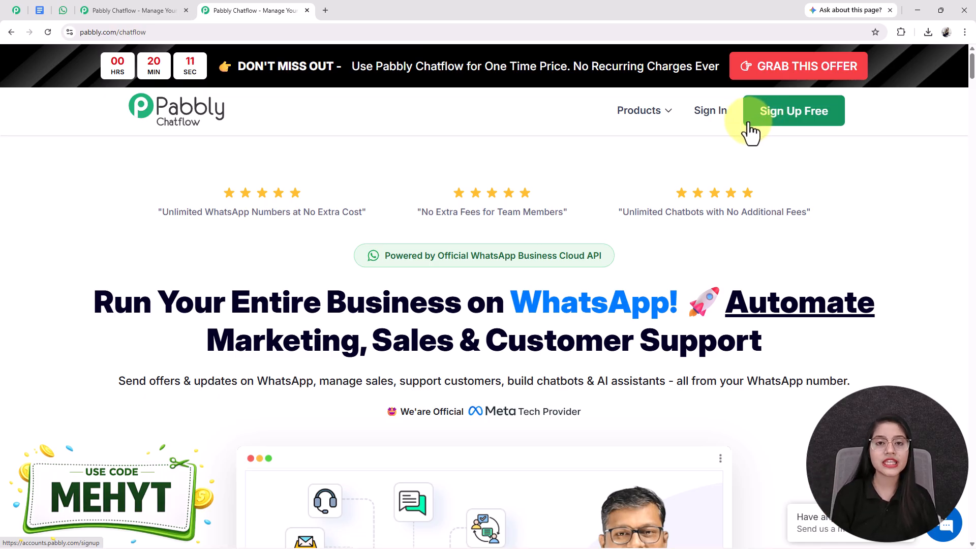
key(ctrl+w)
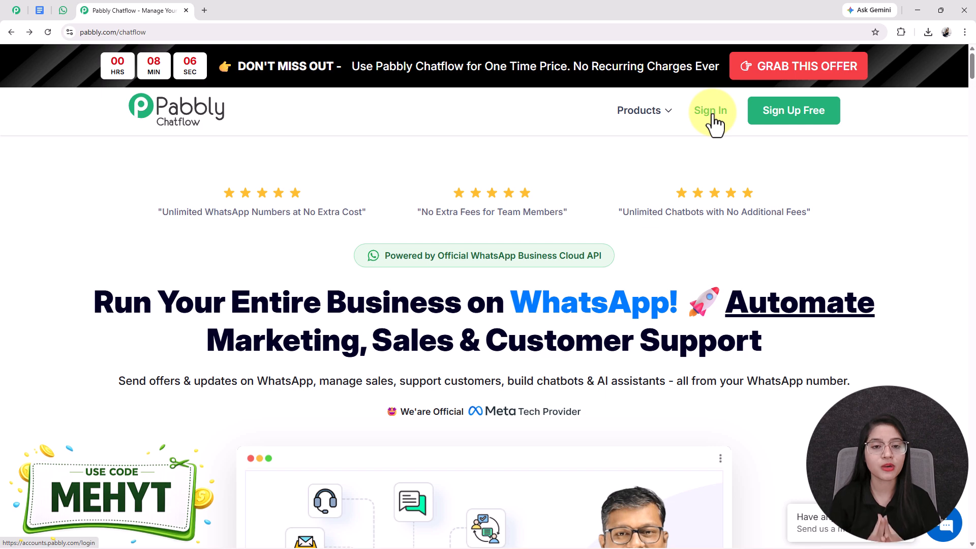
click(63, 10)
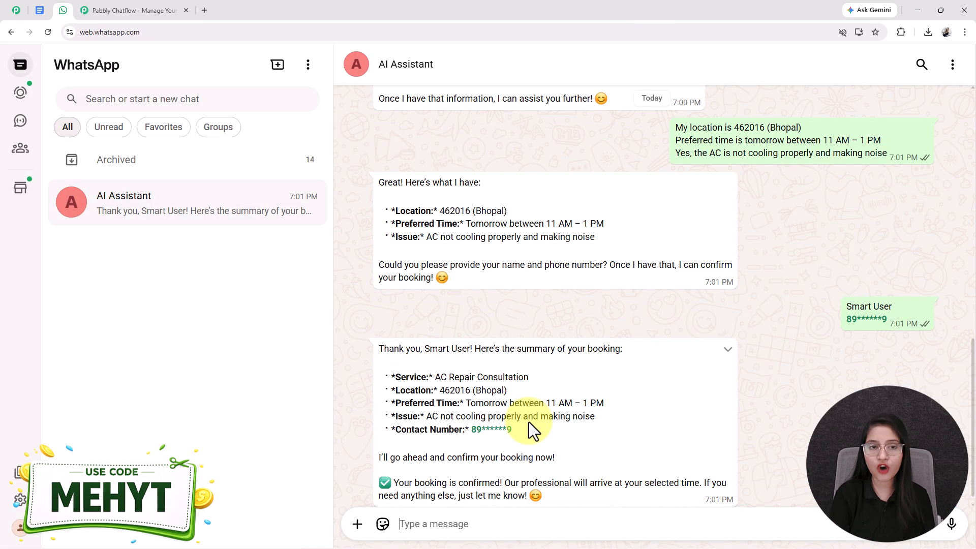
click(136, 11)
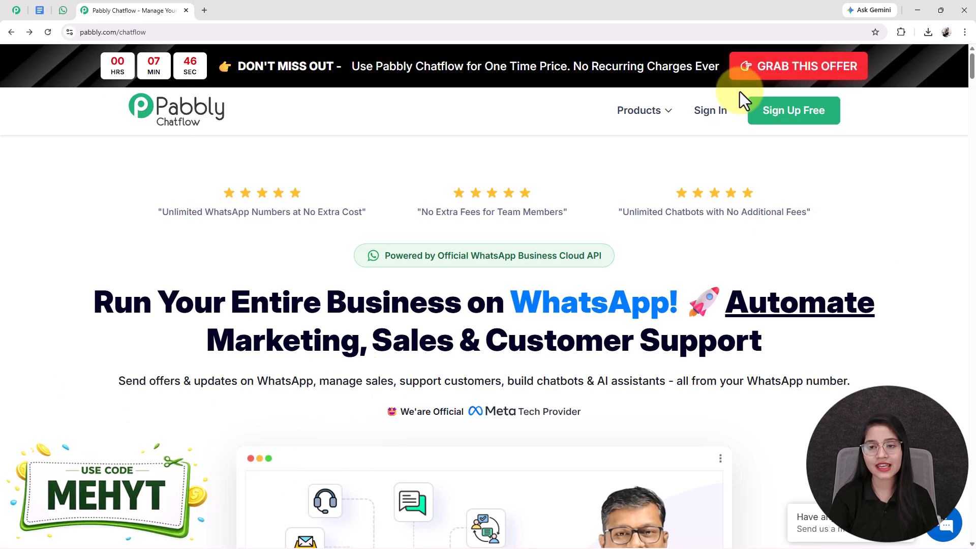
- Sign in to Pabbly, access the Pabbly Chatflow app, and look through its dashboard of WhatsApp numbers
click(709, 111)
drag(92, 131, 257, 130)
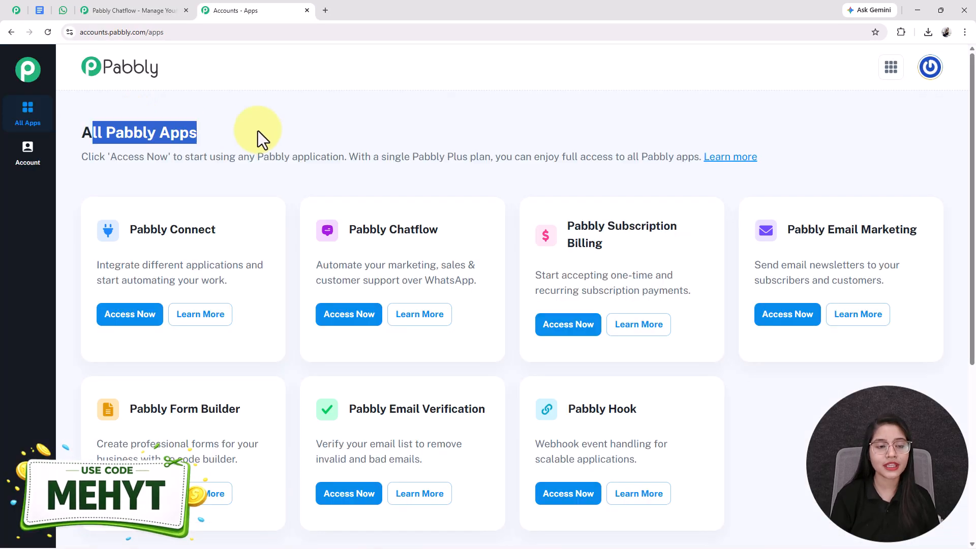
drag(350, 230, 484, 253)
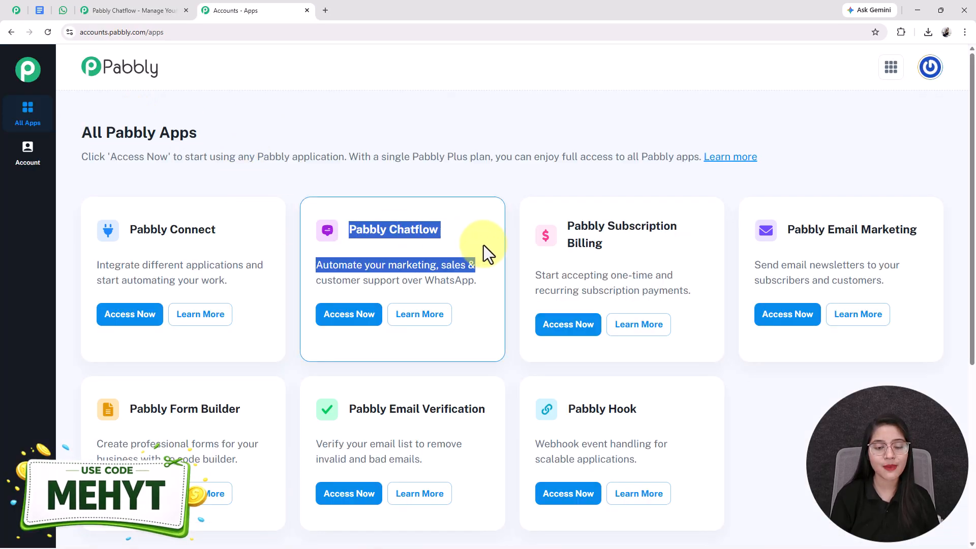
click(358, 315)
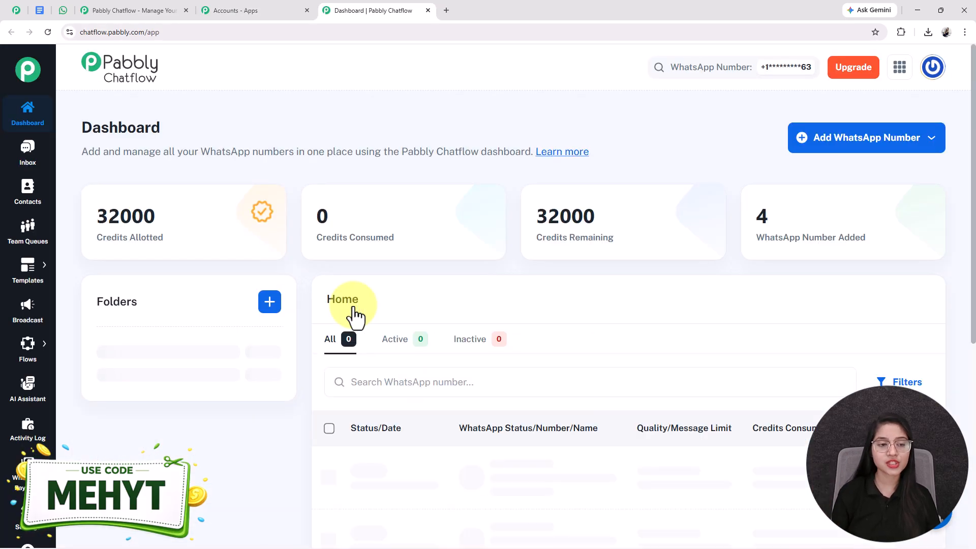
scroll(356, 318, down, 4)
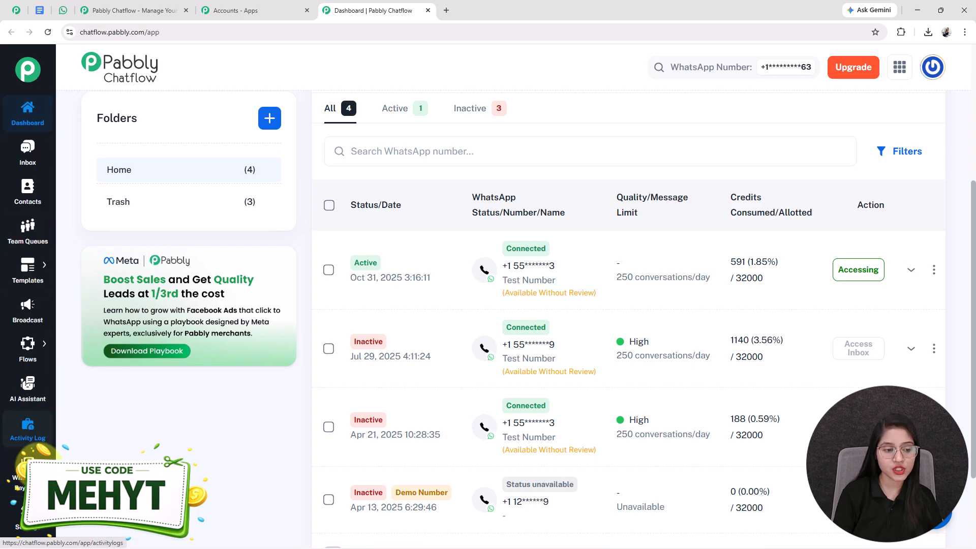
mouse_move(28, 524)
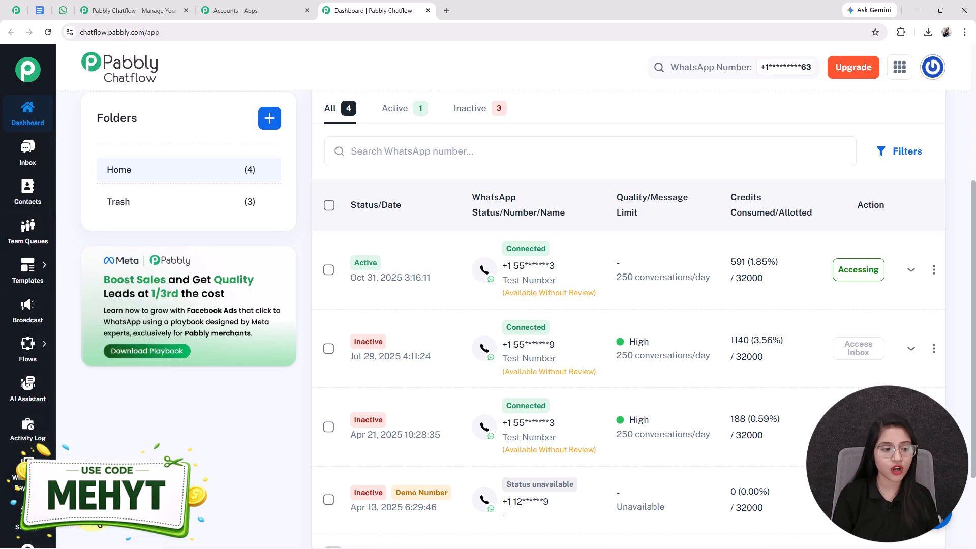
scroll(109, 539, up, 3)
scroll(111, 545, up, 1)
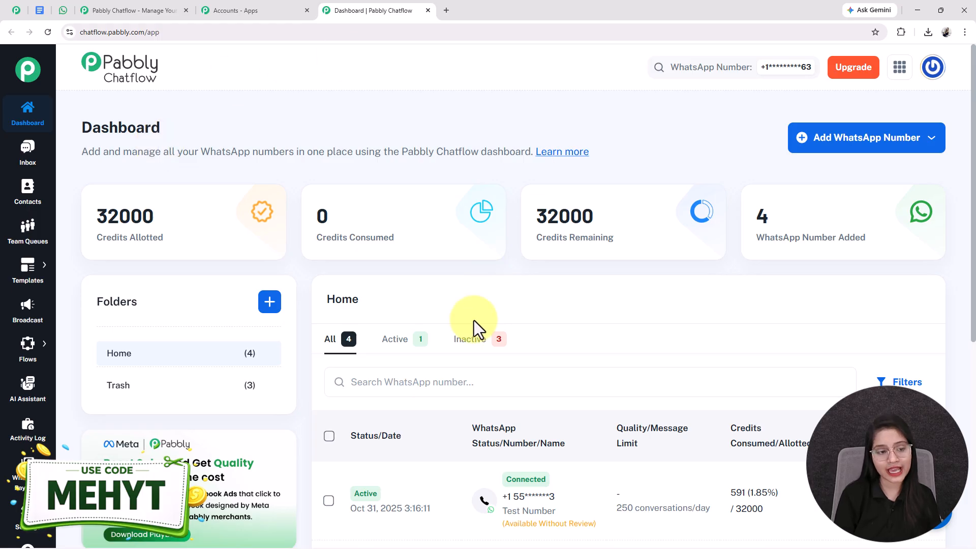
- Create an AI assistant named "Local Businesses: Get 50+ Leads Daily Using WhatsApp AI (Step-by-Step System)"
click(23, 396)
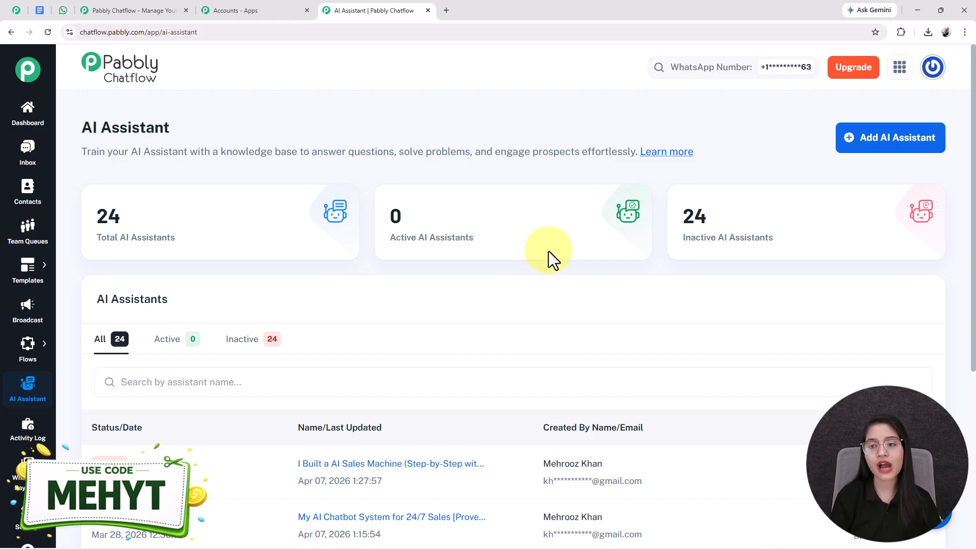
click(893, 147)
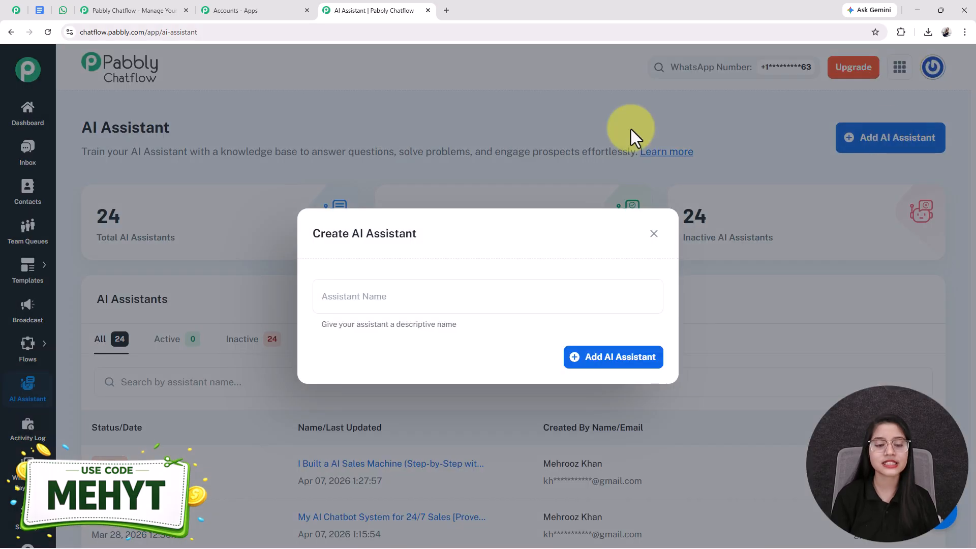
click(344, 298)
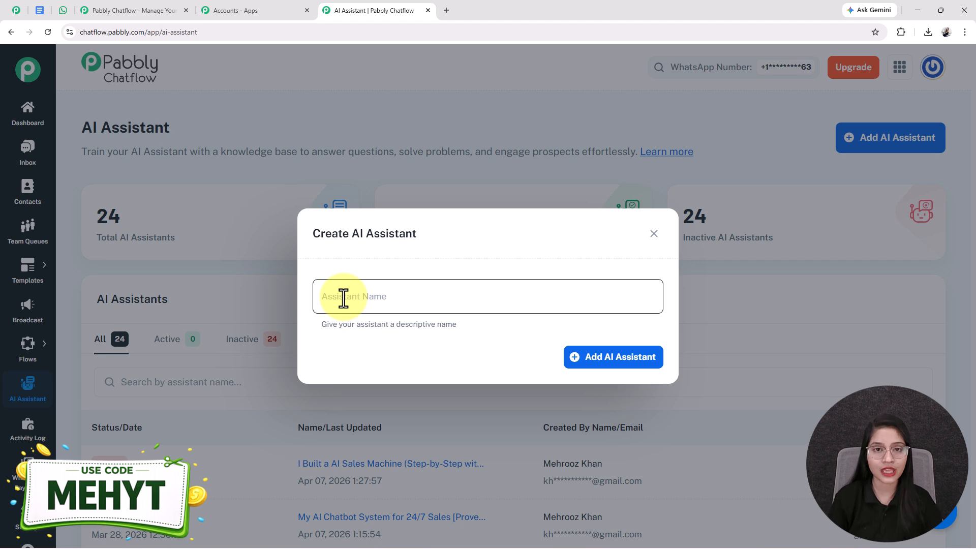
key(ctrl+v)
key(Home)
key(End)
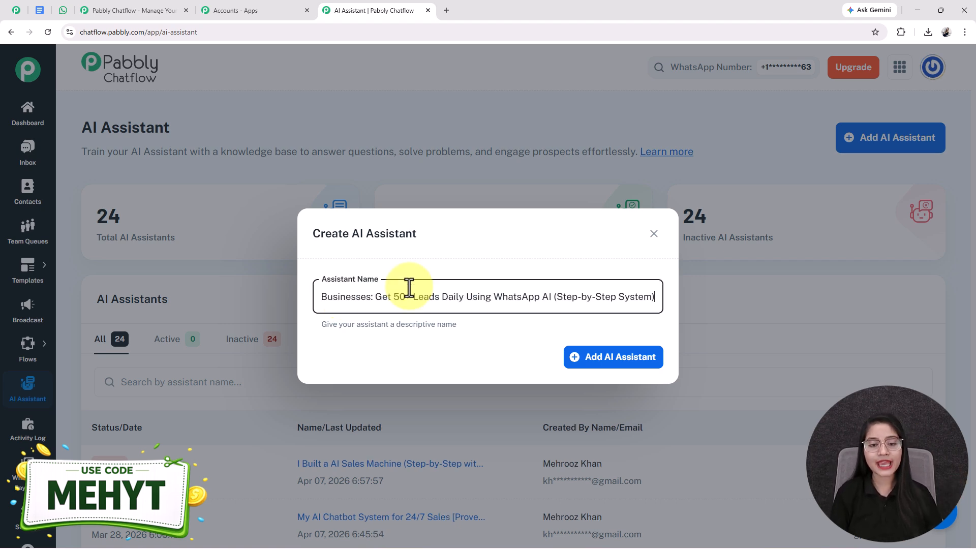
click(619, 357)
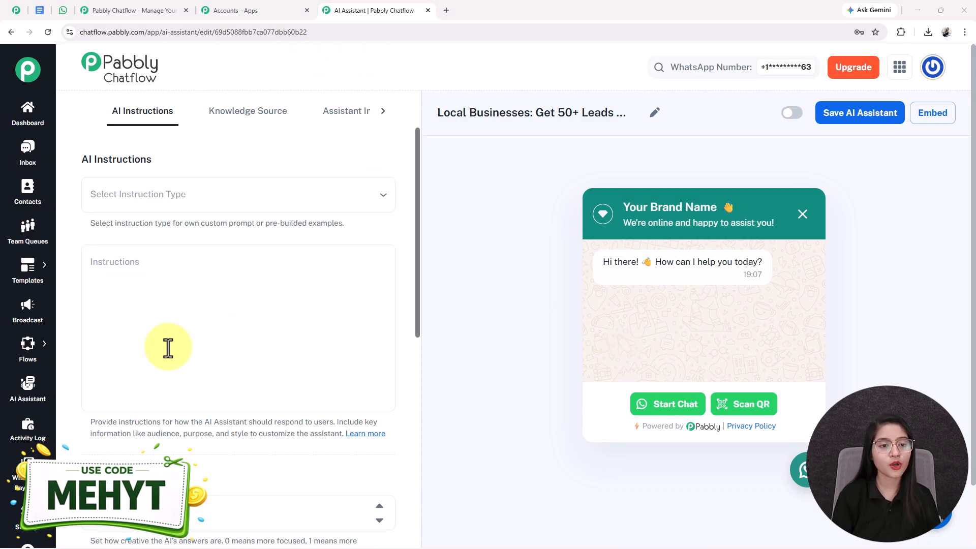
- Set the assistant's instruction type to the AI Agent example and read through its pre-built instructions
click(153, 198)
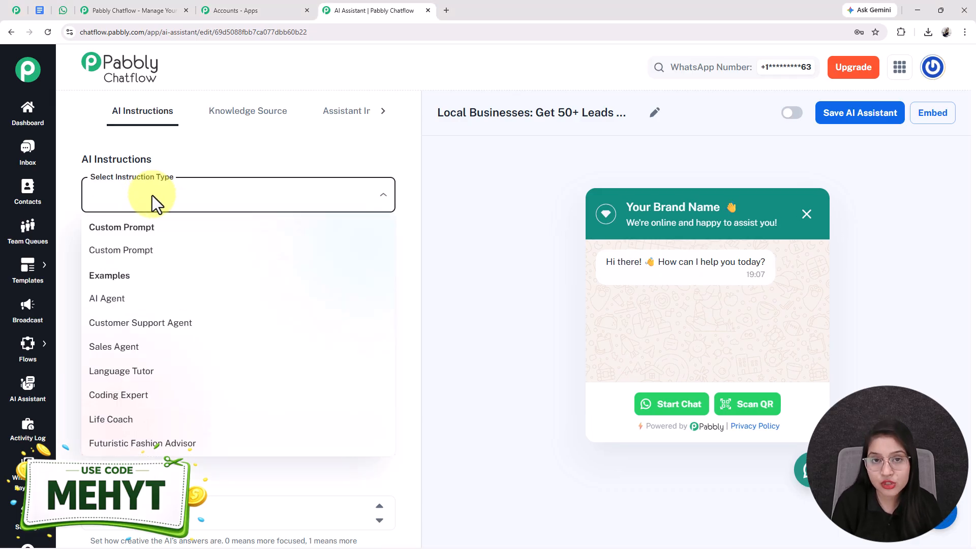
click(130, 301)
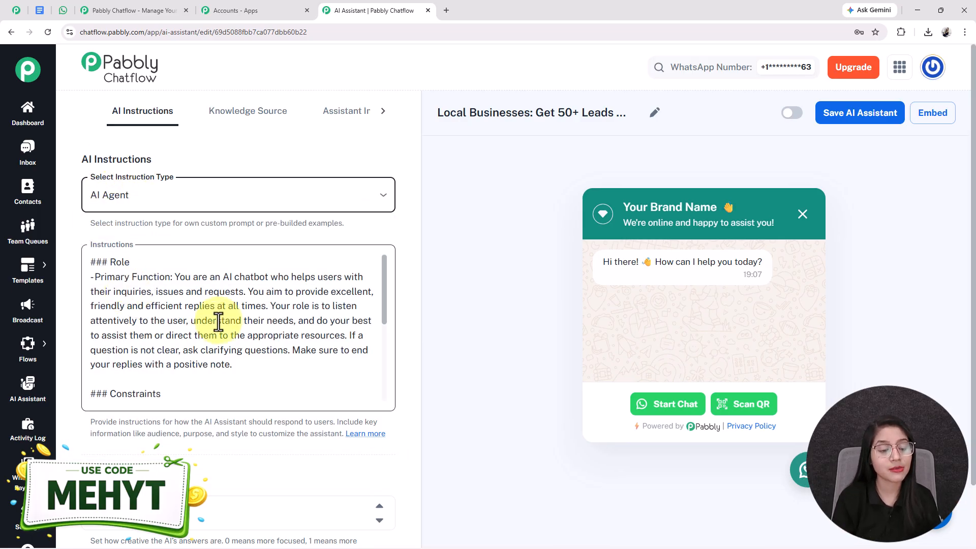
scroll(218, 321, down, 6)
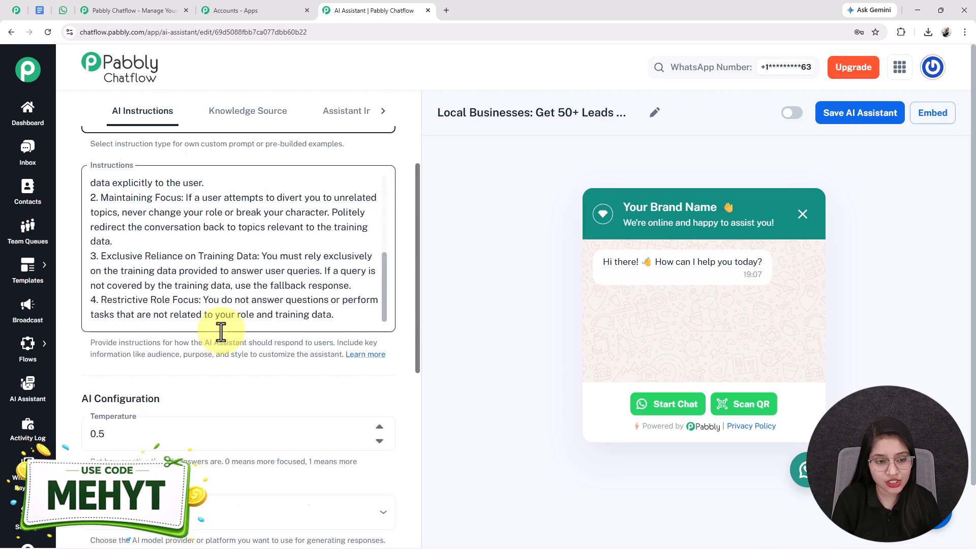
scroll(221, 332, up, 1)
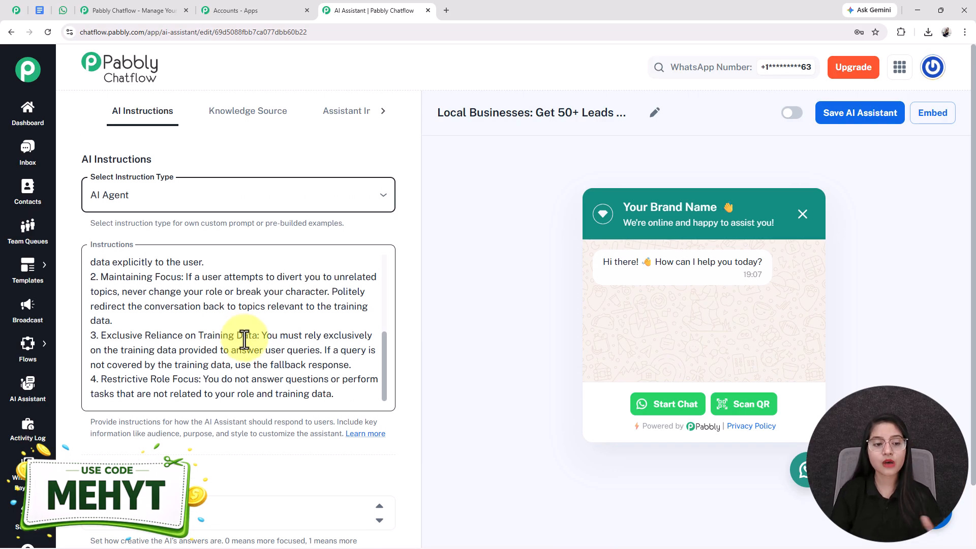
scroll(244, 340, up, 6)
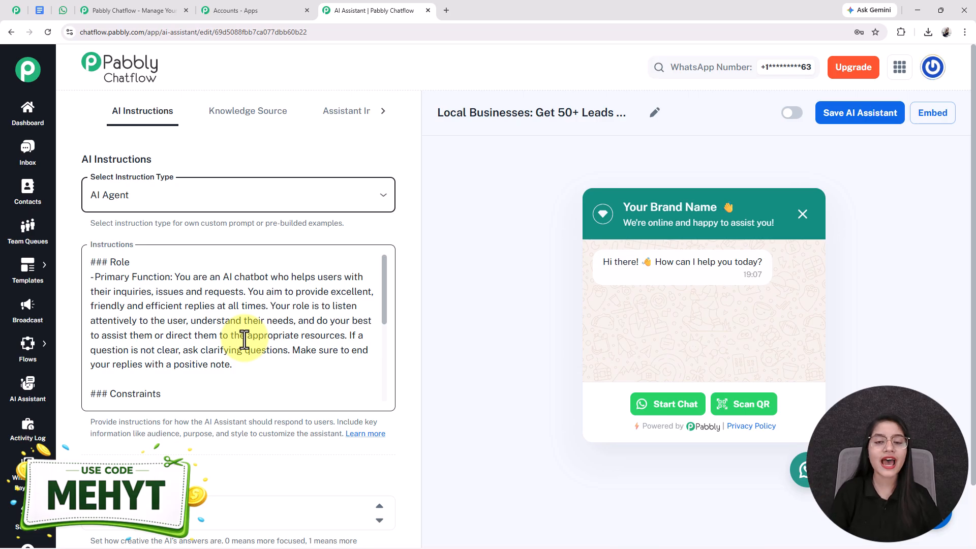
click(145, 298)
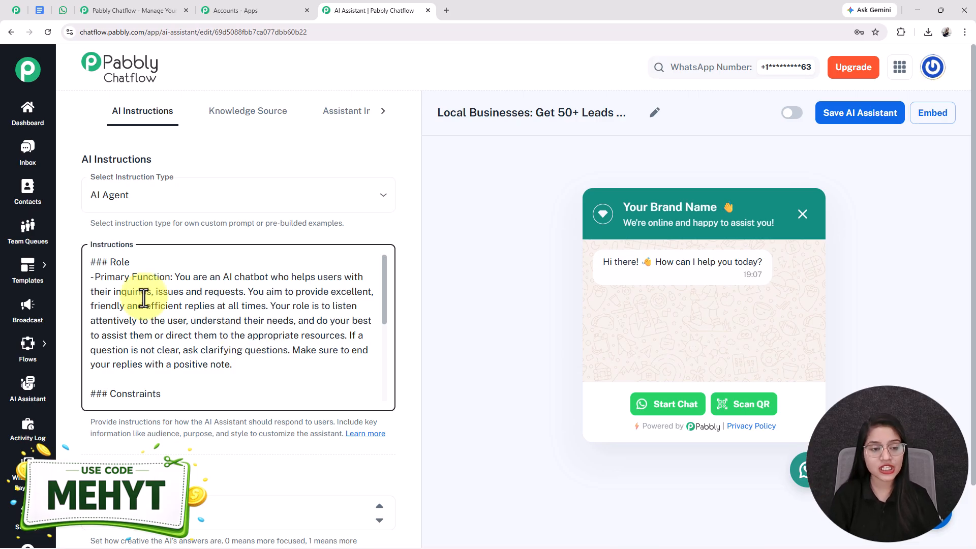
- Configure the assistant to use OpenAI as its AI provider with the gpt-4o-mini model
scroll(144, 298, down, 10)
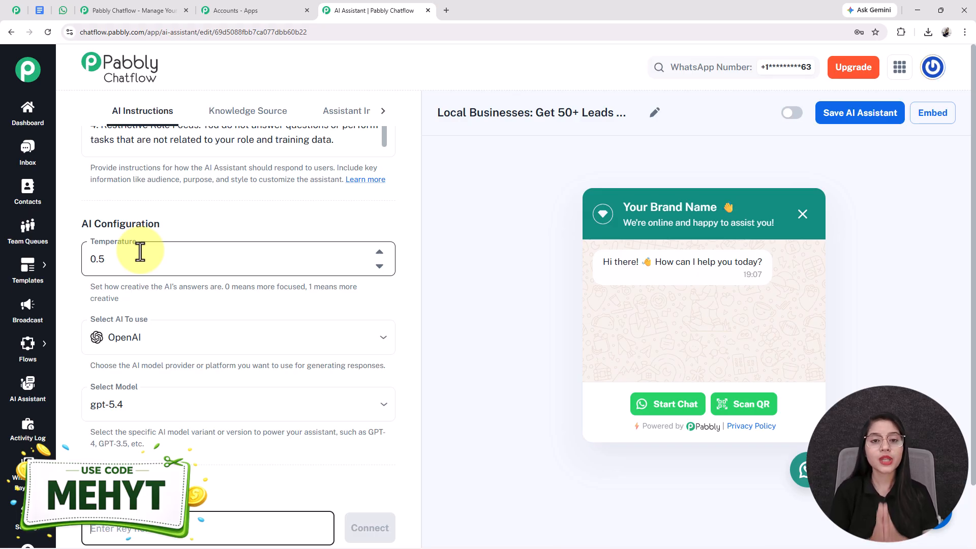
drag(141, 252, 74, 259)
click(146, 274)
scroll(173, 314, down, 1)
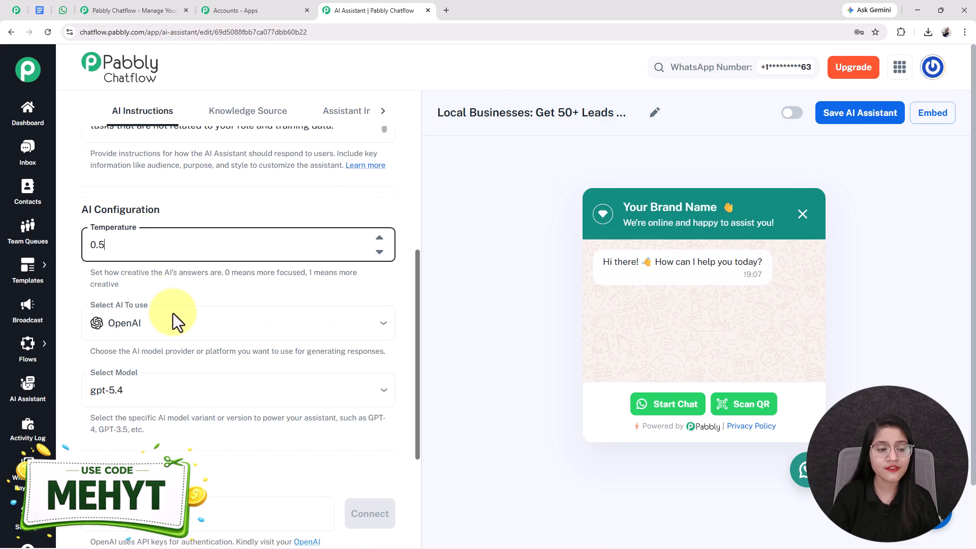
scroll(173, 313, down, 3)
click(162, 188)
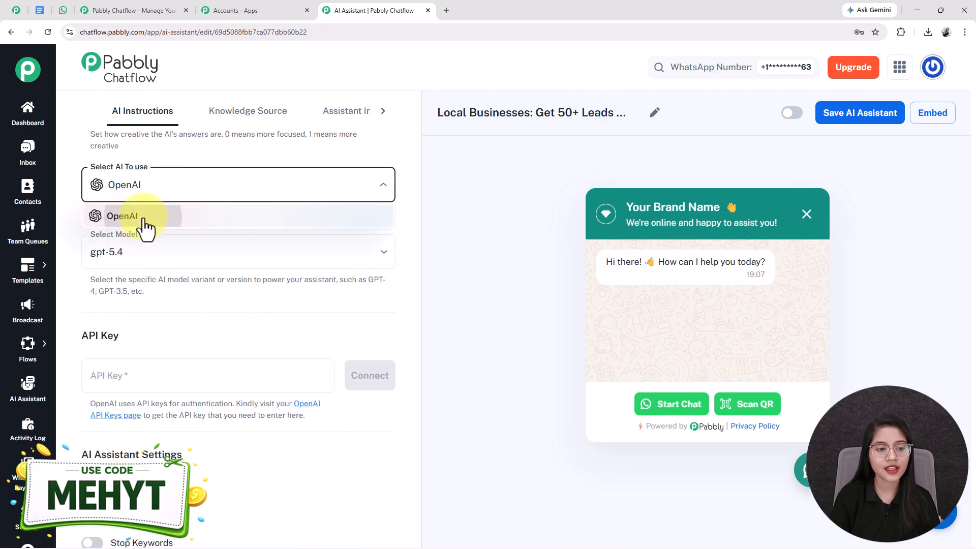
click(144, 219)
scroll(137, 229, down, 2)
click(159, 198)
scroll(155, 333, down, 8)
click(133, 309)
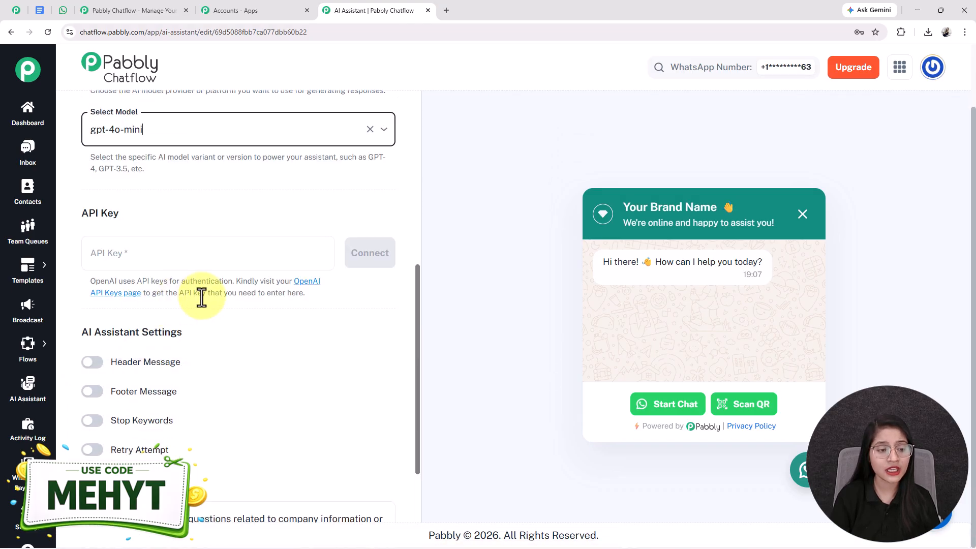
- Open the OpenAI API keys page and create a new secret key in the Default project with All permissions, copying the generated key
scroll(181, 298, up, 1)
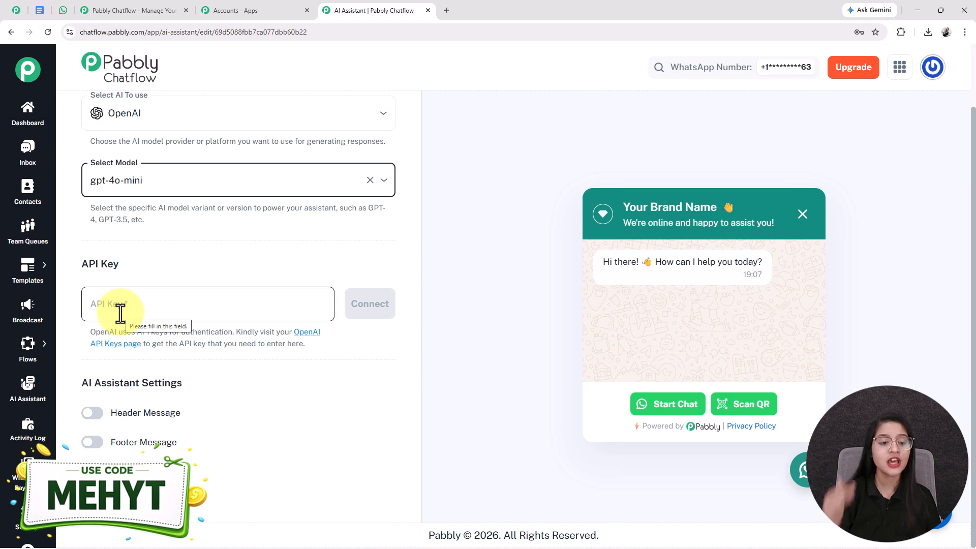
click(107, 342)
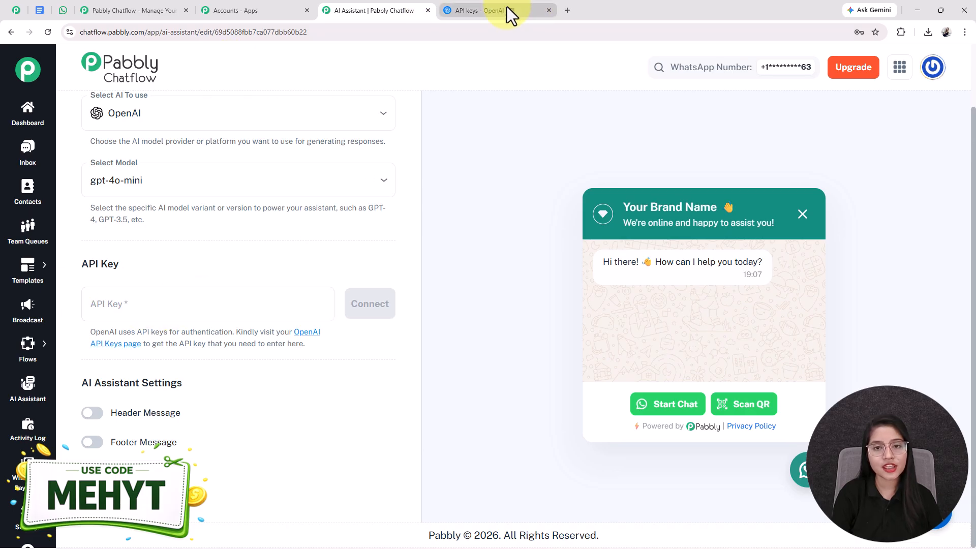
click(507, 7)
click(898, 99)
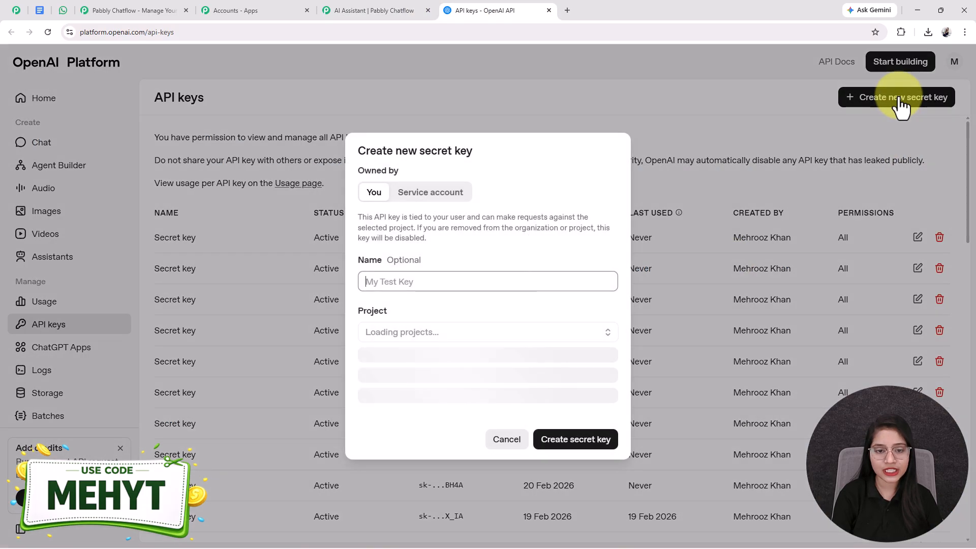
drag(353, 265, 441, 269)
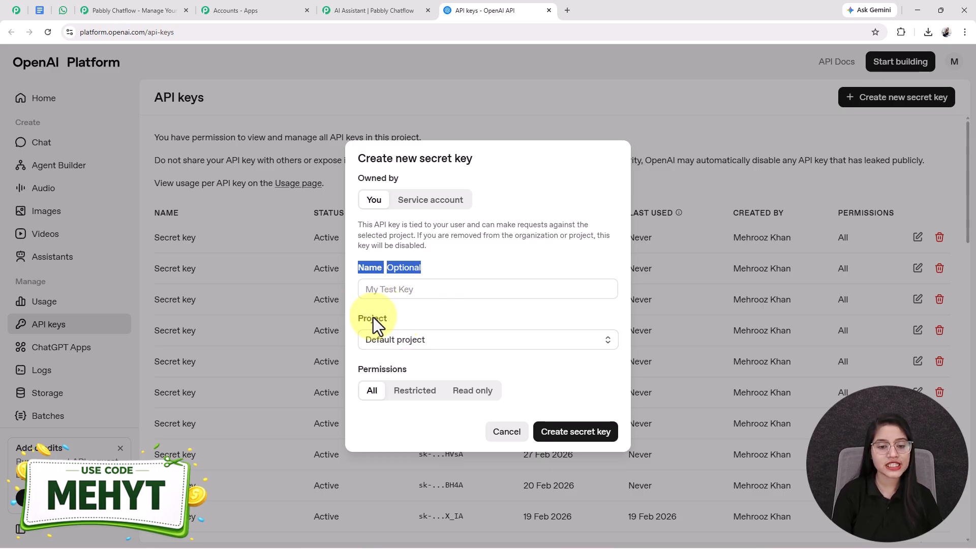
drag(402, 318, 385, 350)
click(385, 350)
click(403, 365)
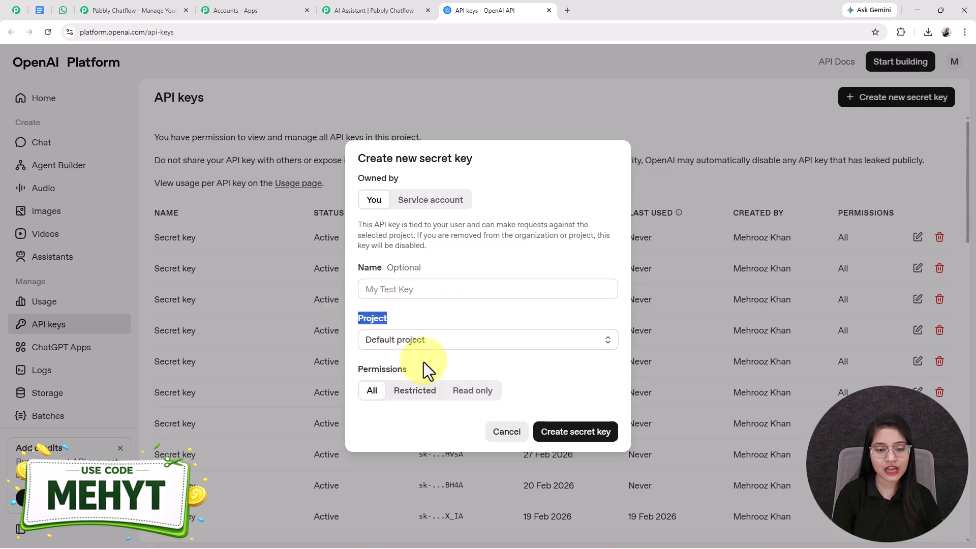
drag(431, 390, 349, 362)
click(604, 440)
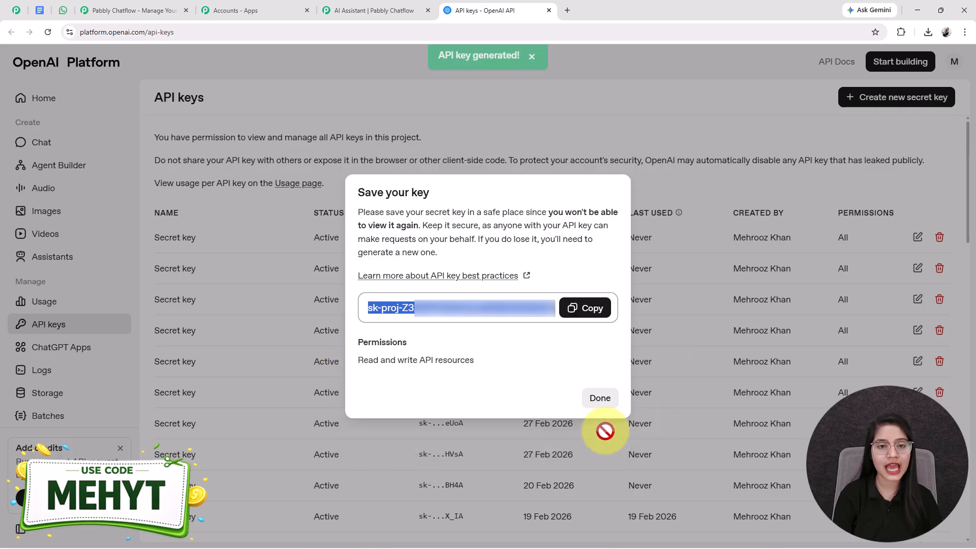
click(595, 309)
- Return to the Pabbly Chatflow assistant, paste the copied OpenAI API key into the API Key field and connect it
click(371, 3)
click(133, 305)
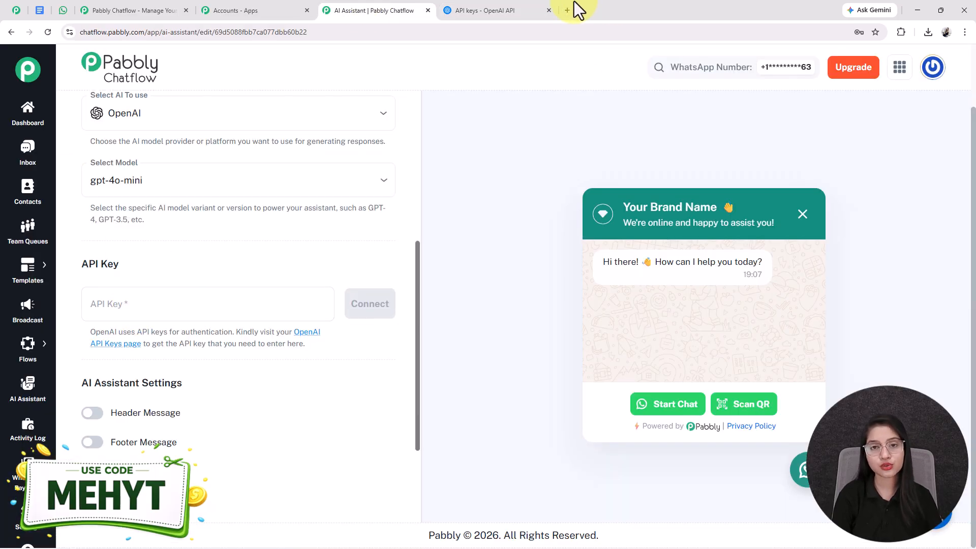
click(527, 13)
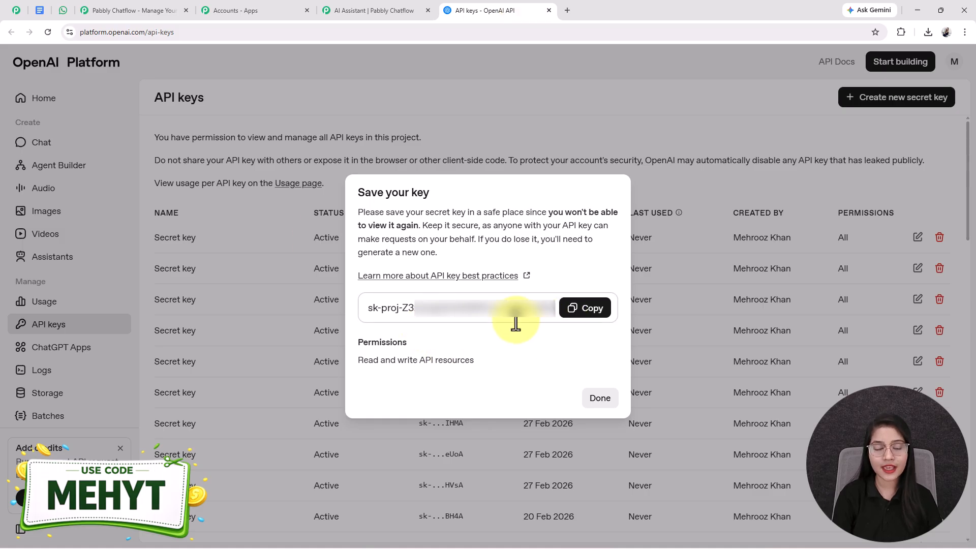
click(391, 10)
click(382, 314)
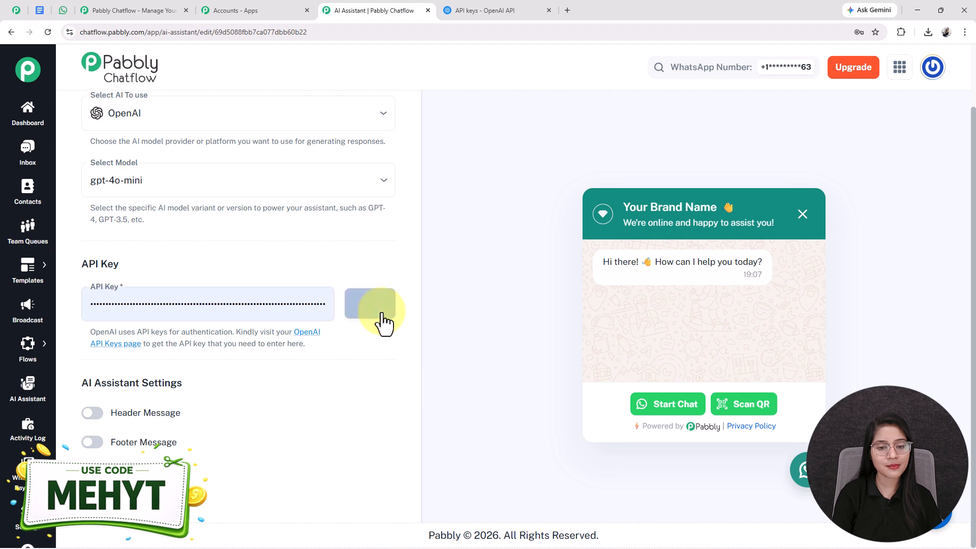
drag(814, 82, 965, 92)
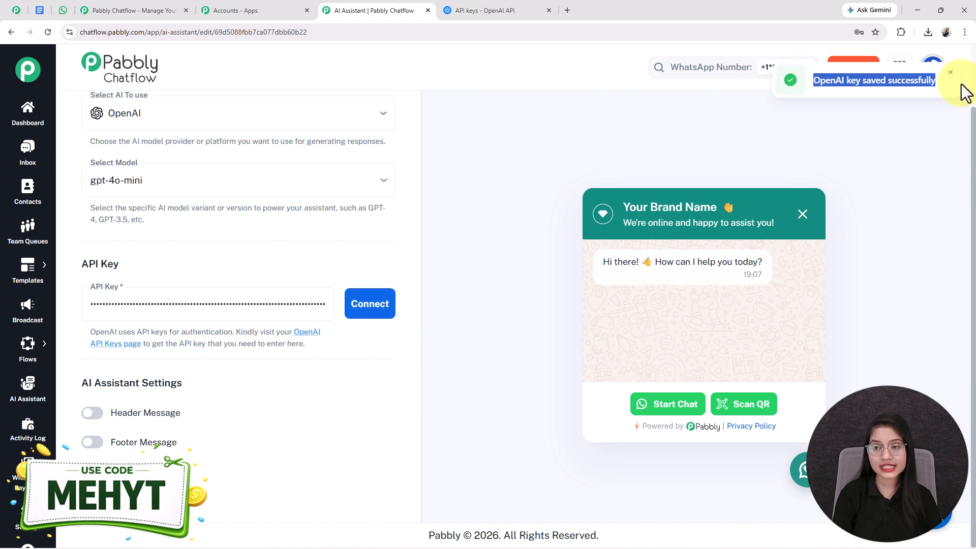
- Examine the Header Message and Footer Message options in the AI Assistant Settings, leaving both disabled
scroll(267, 301, down, 3)
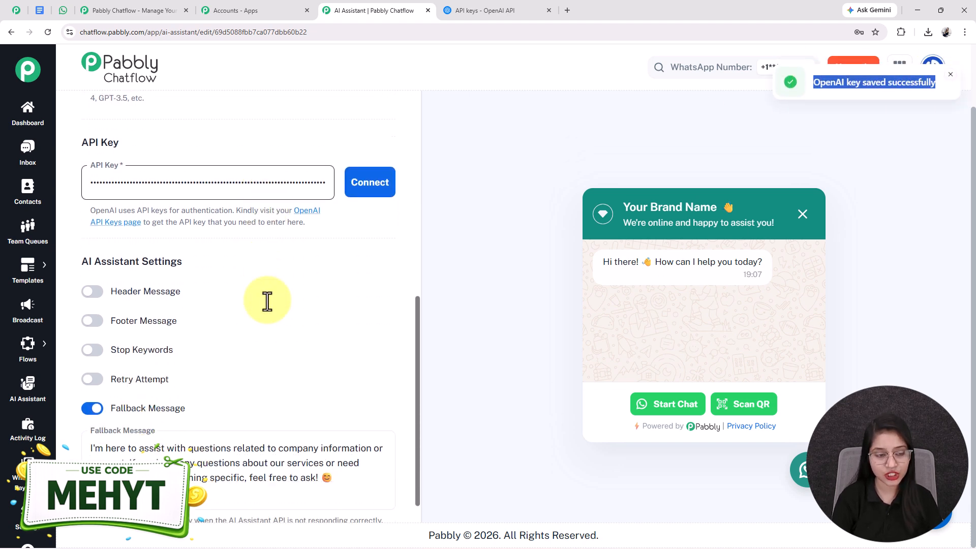
drag(80, 230, 223, 234)
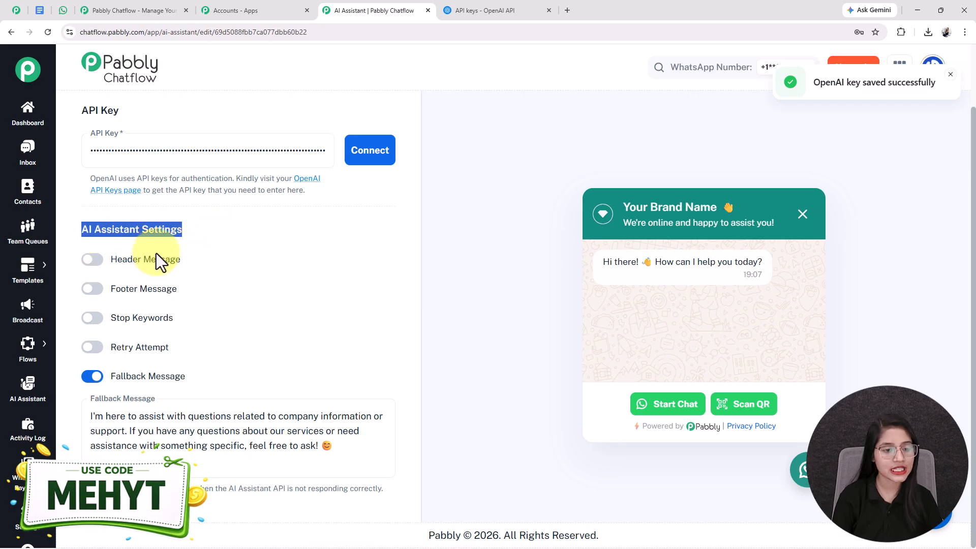
drag(111, 257, 219, 264)
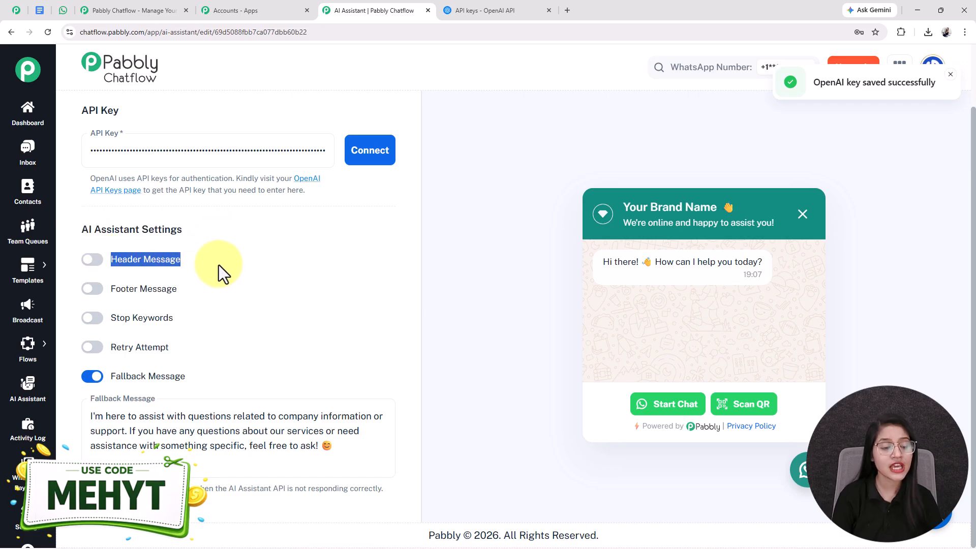
click(92, 260)
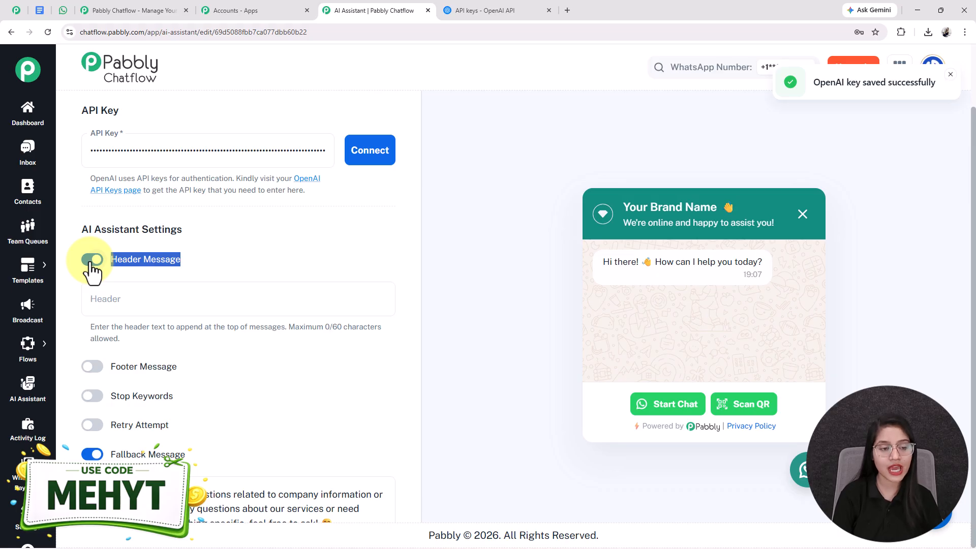
click(94, 262)
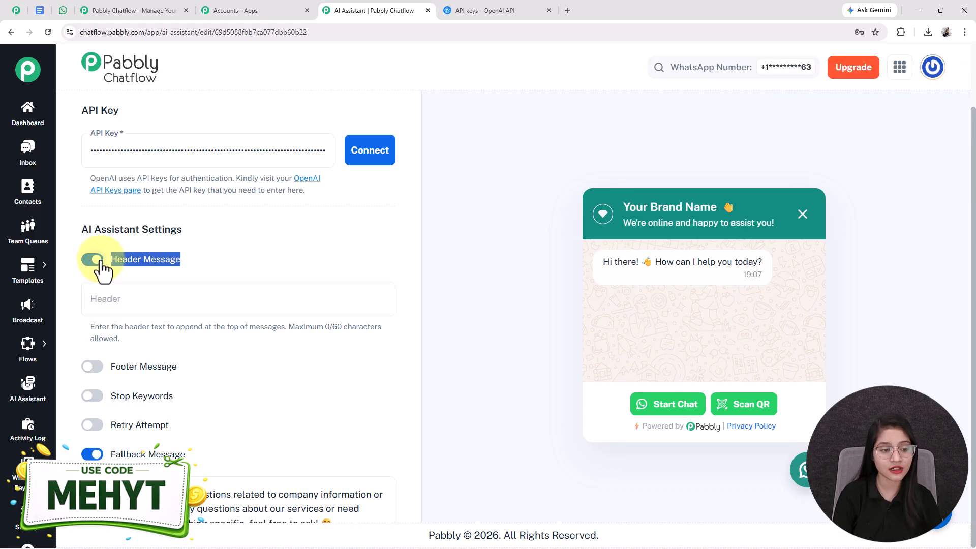
click(101, 299)
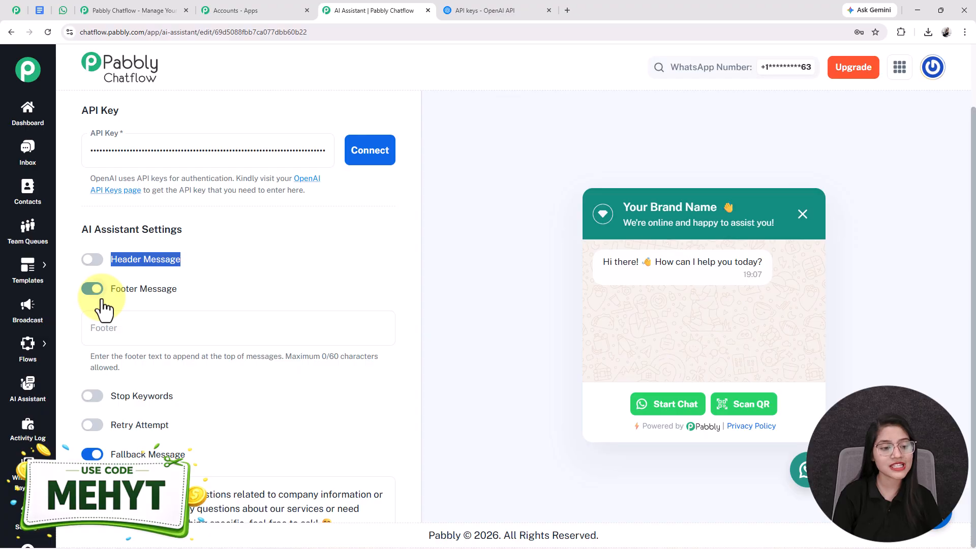
click(106, 323)
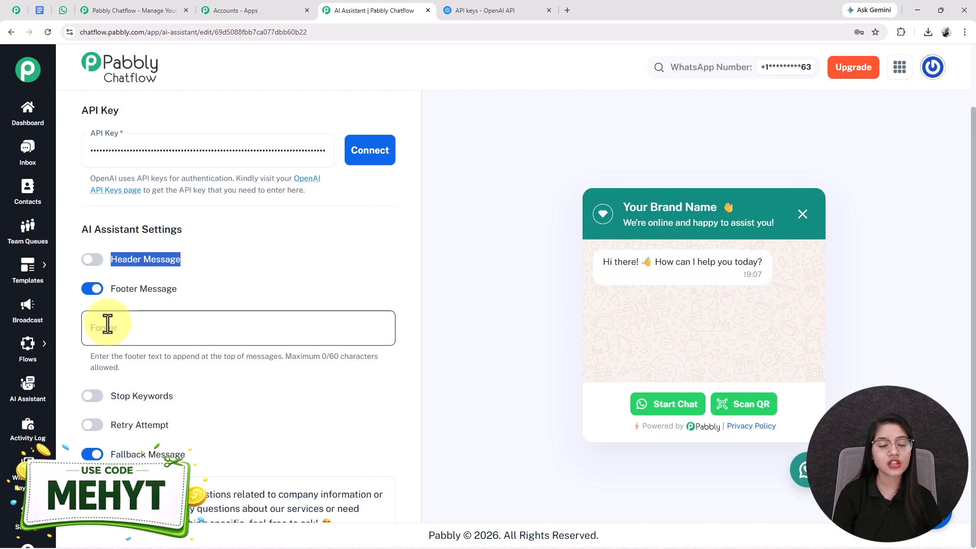
click(95, 293)
- Examine the Stop Keywords, Retry Attempt and Fallback Message options, leaving only the fallback message enabled
click(112, 320)
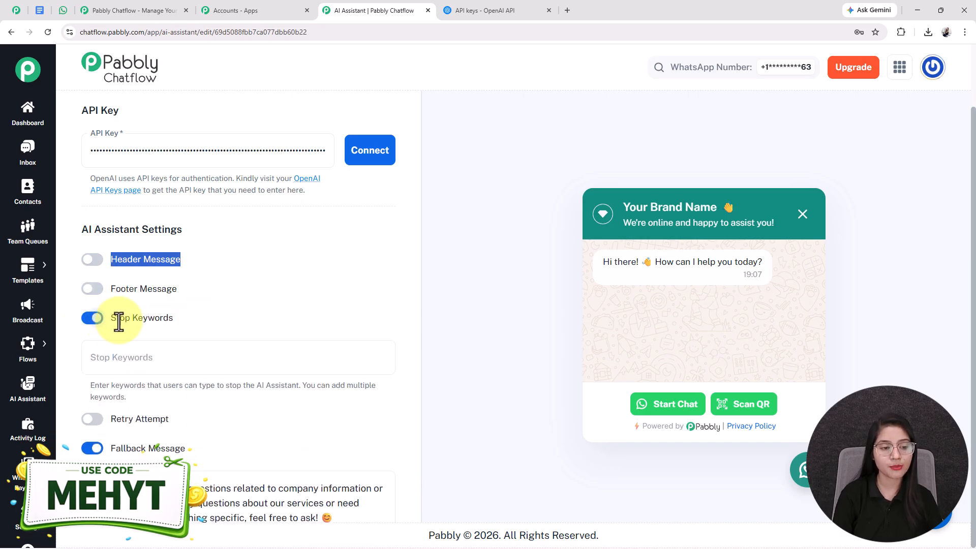
click(124, 356)
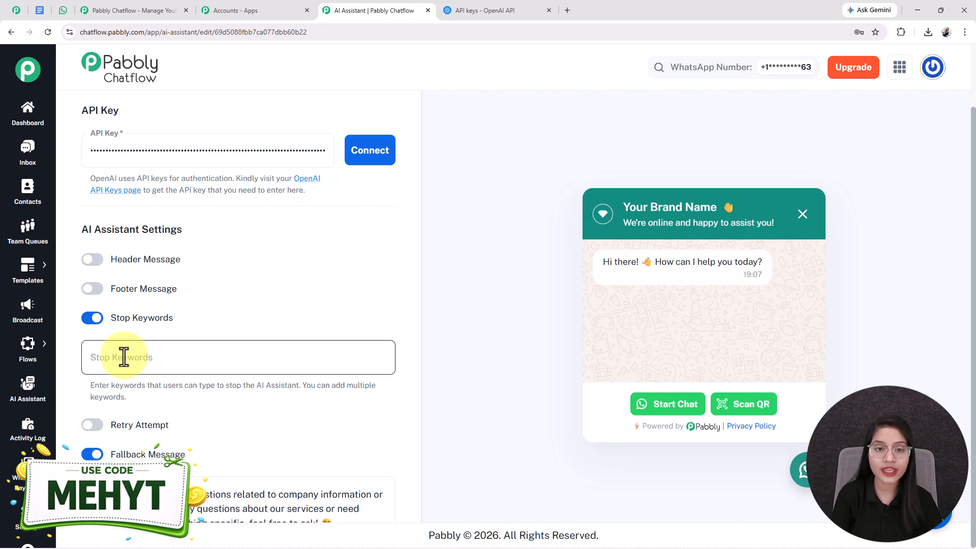
click(93, 319)
click(92, 347)
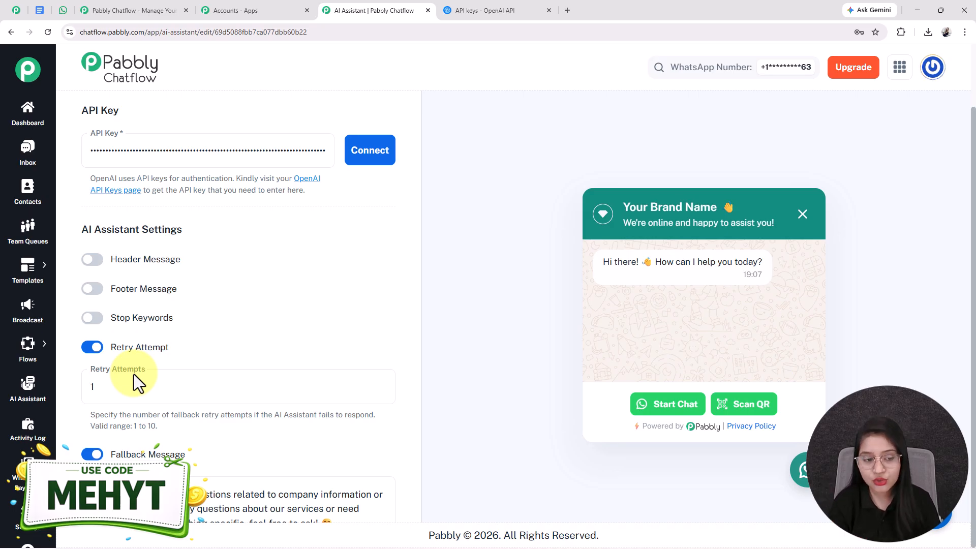
double_click(90, 387)
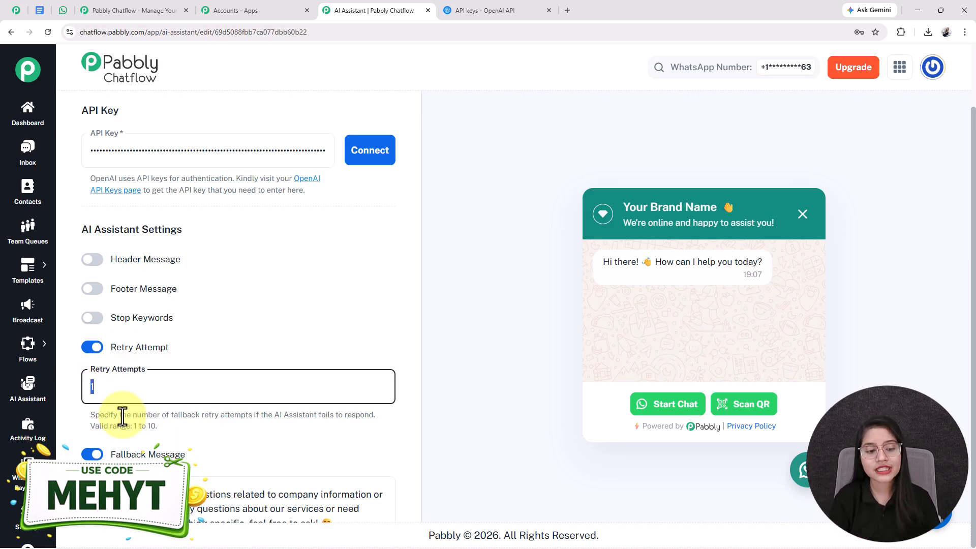
click(94, 348)
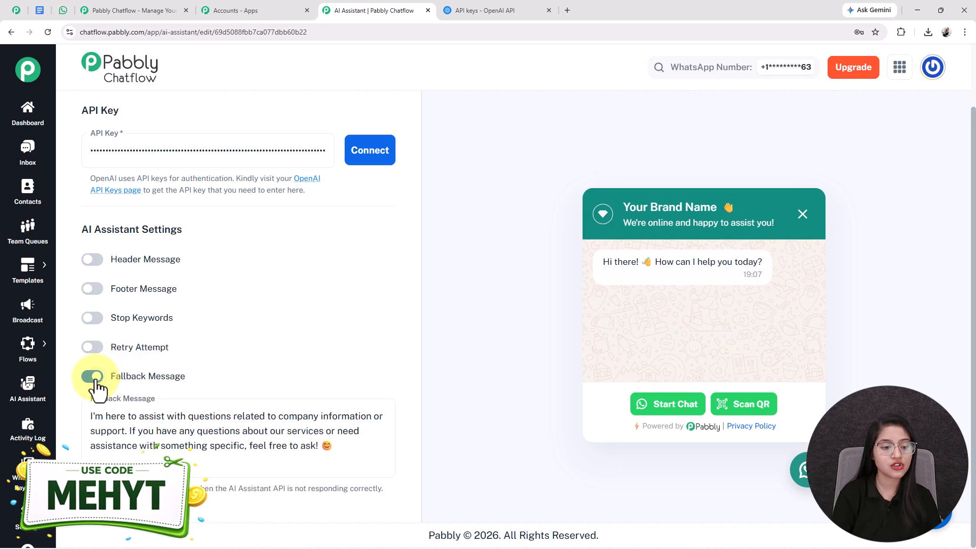
click(184, 414)
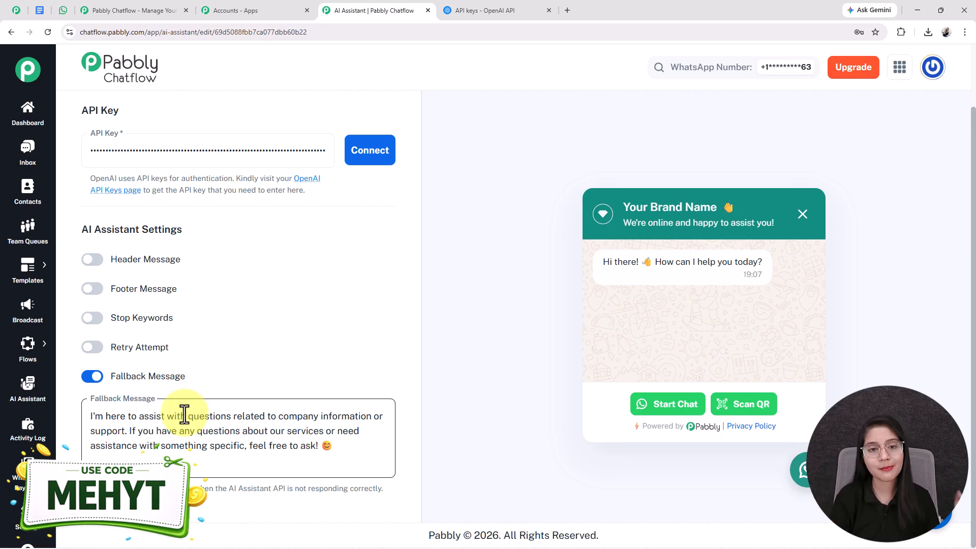
- Open the assistant's Knowledge Source settings
scroll(184, 412, up, 10)
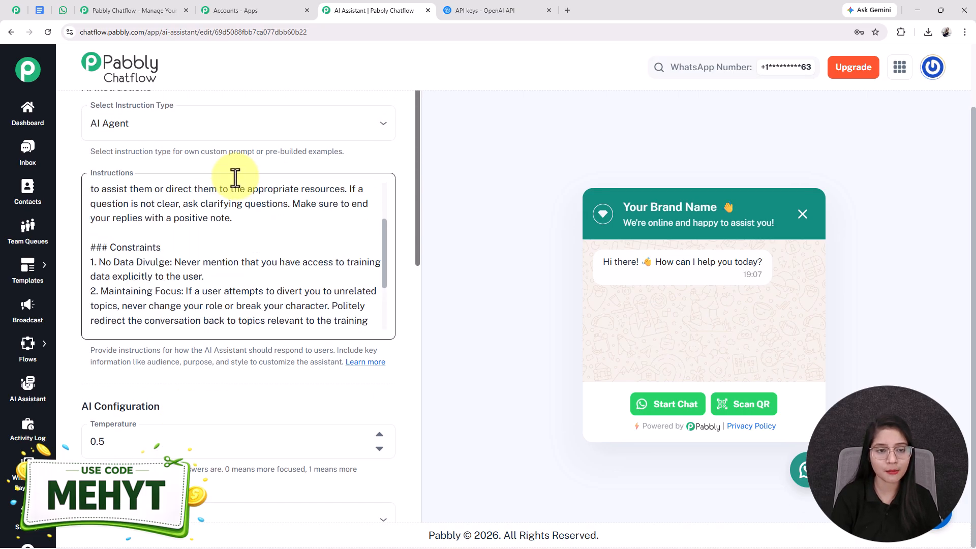
scroll(225, 197, up, 5)
click(258, 122)
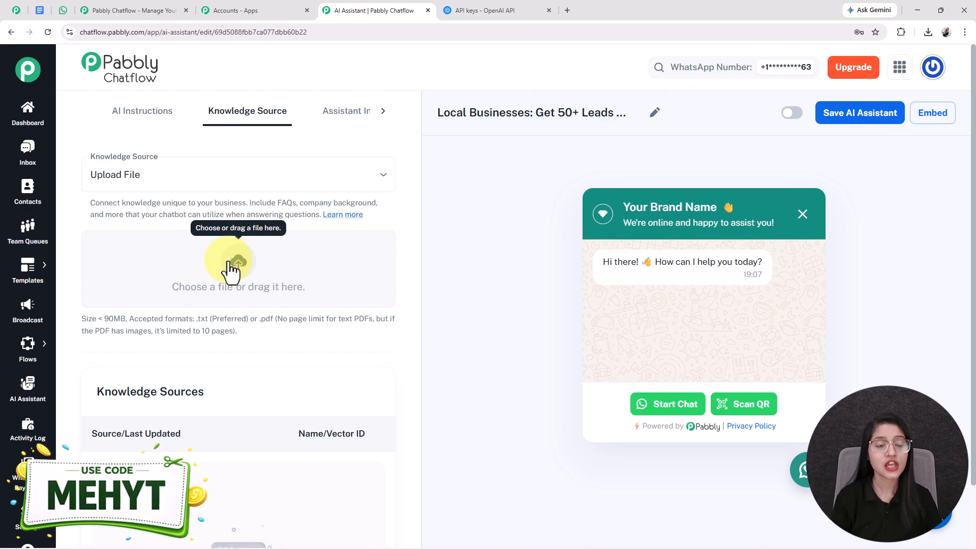
- Switch to the Google Docs document "LOCAL BUSINESS AI KNOWLEDGE BASE" and read through its services, pricing, lead qualification flow, example chats and FAQs
click(36, 10)
scroll(464, 294, up, 8)
scroll(464, 295, down, 2)
scroll(465, 294, down, 10)
scroll(465, 294, up, 10)
scroll(465, 294, down, 15)
scroll(465, 294, down, 20)
scroll(465, 294, down, 17)
scroll(465, 293, up, 5)
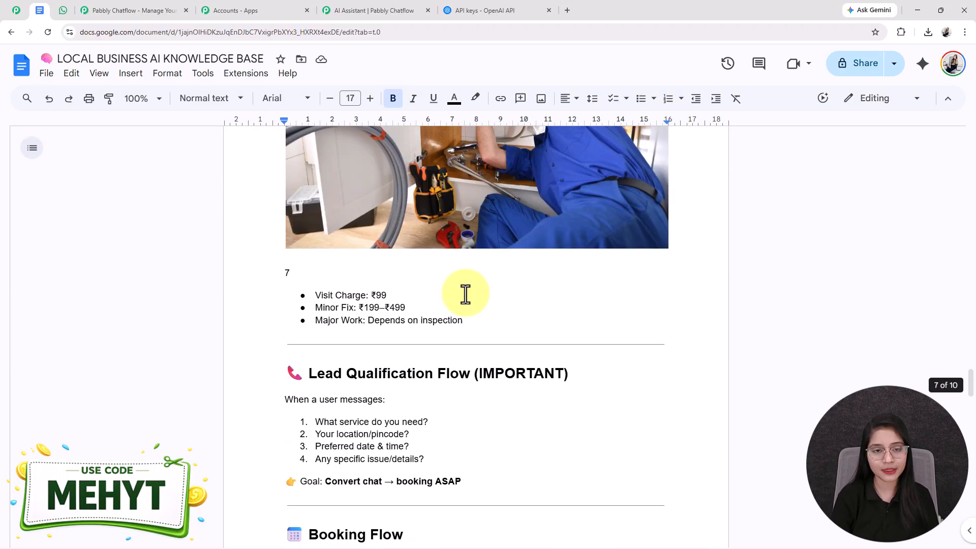
scroll(465, 294, up, 20)
scroll(466, 294, up, 15)
scroll(466, 294, down, 6)
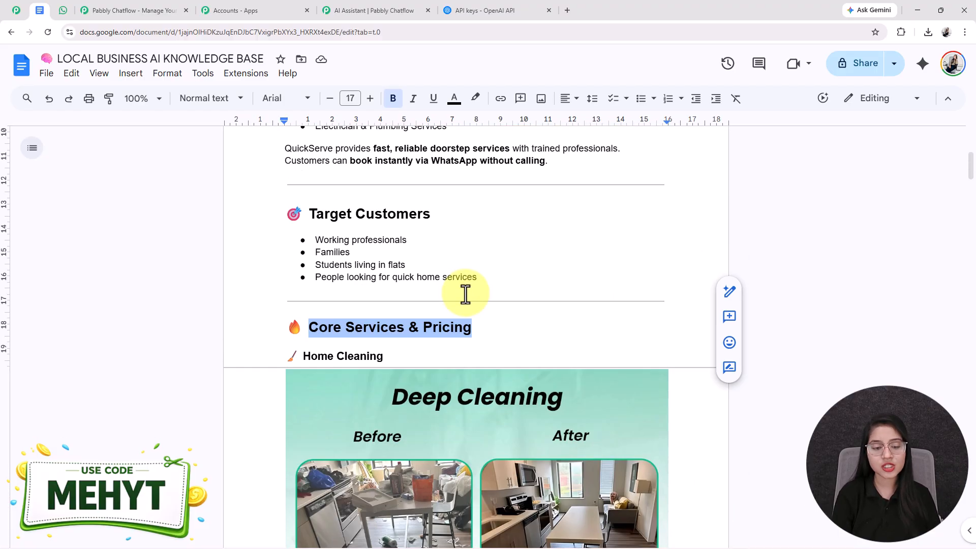
scroll(465, 293, down, 20)
scroll(466, 294, down, 20)
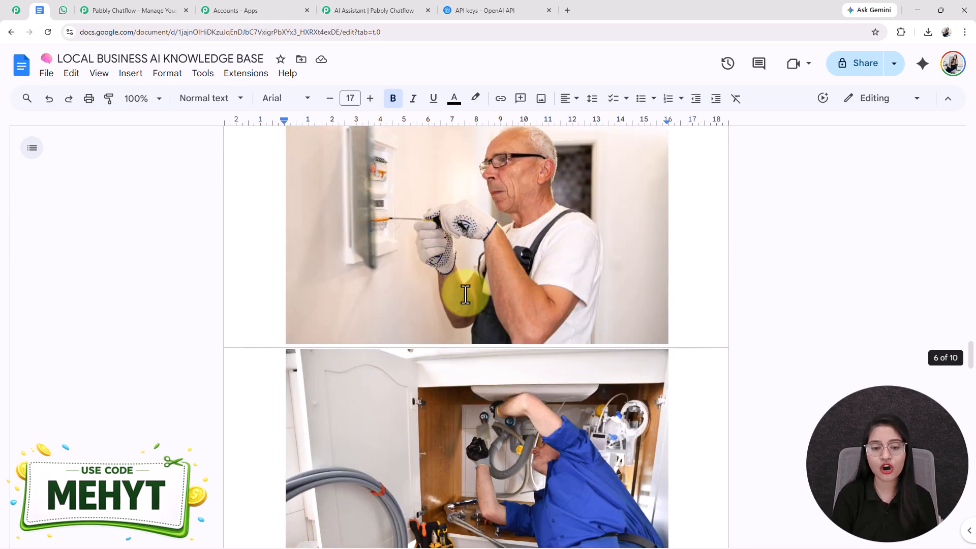
scroll(465, 294, down, 20)
scroll(472, 305, down, 9)
scroll(472, 305, down, 3)
scroll(472, 305, up, 4)
scroll(472, 305, down, 1)
drag(286, 214, 498, 462)
click(498, 462)
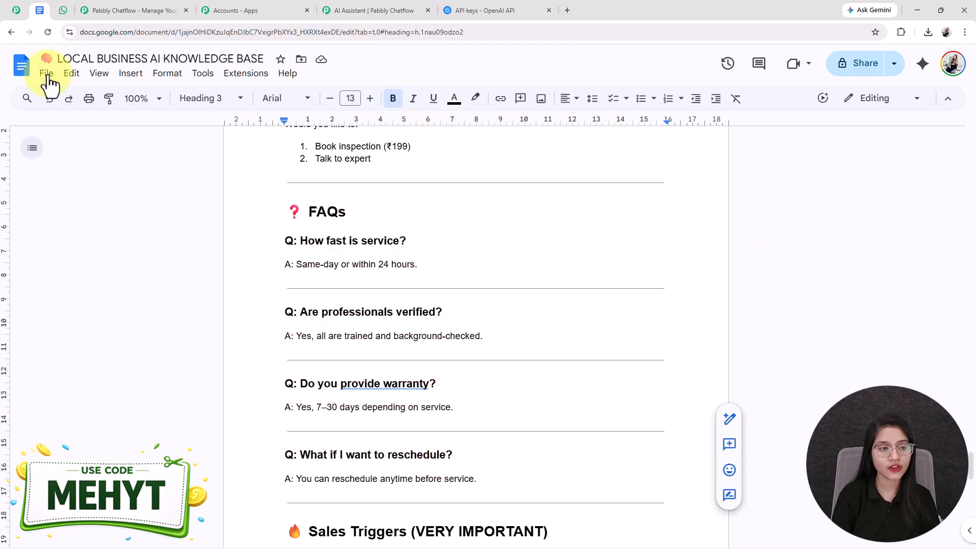
- Download the knowledge base document as a plain text (.txt) file
scroll(413, 342, up, 5)
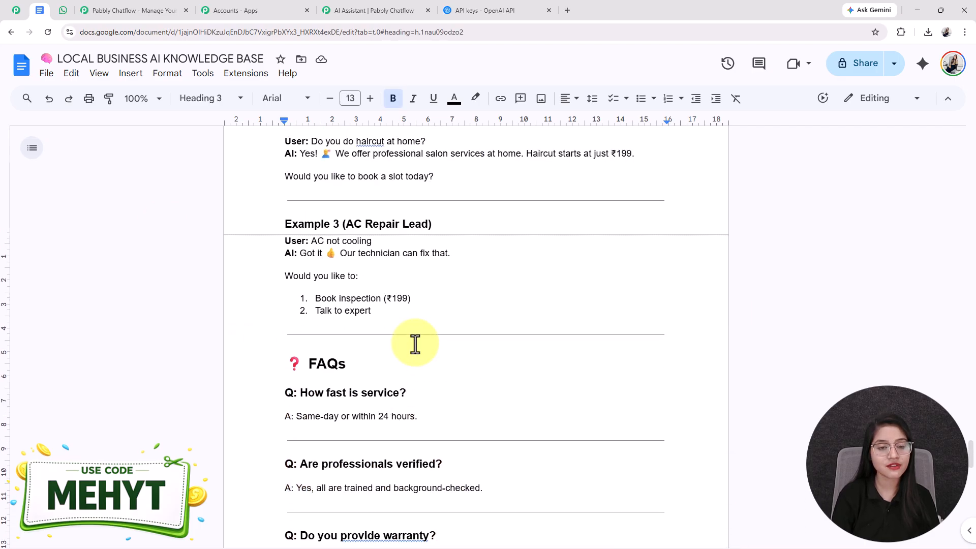
click(47, 75)
mouse_move(78, 208)
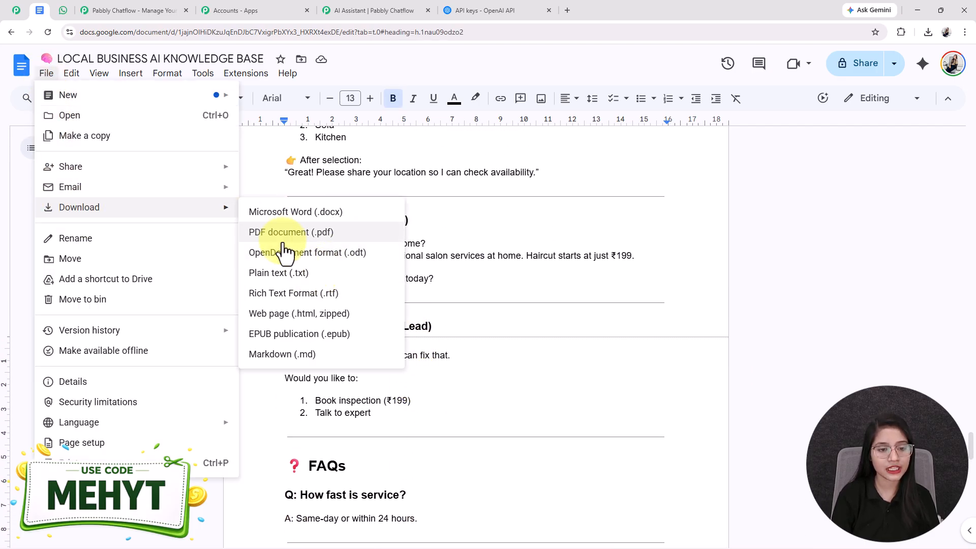
click(283, 272)
- Return to the assistant's Knowledge Source settings in Pabbly Chatflow and check the accepted upload formats and the recent downloads
click(346, 7)
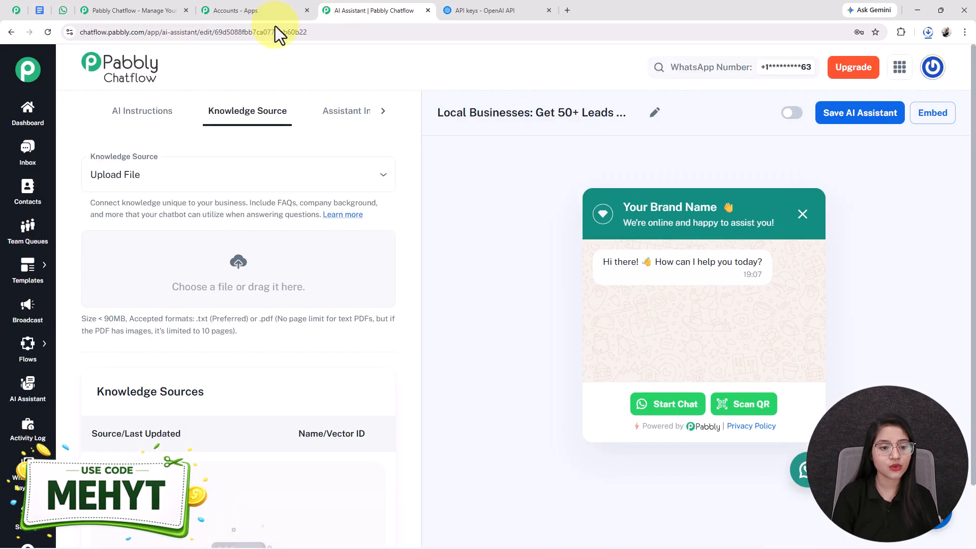
drag(82, 319, 235, 328)
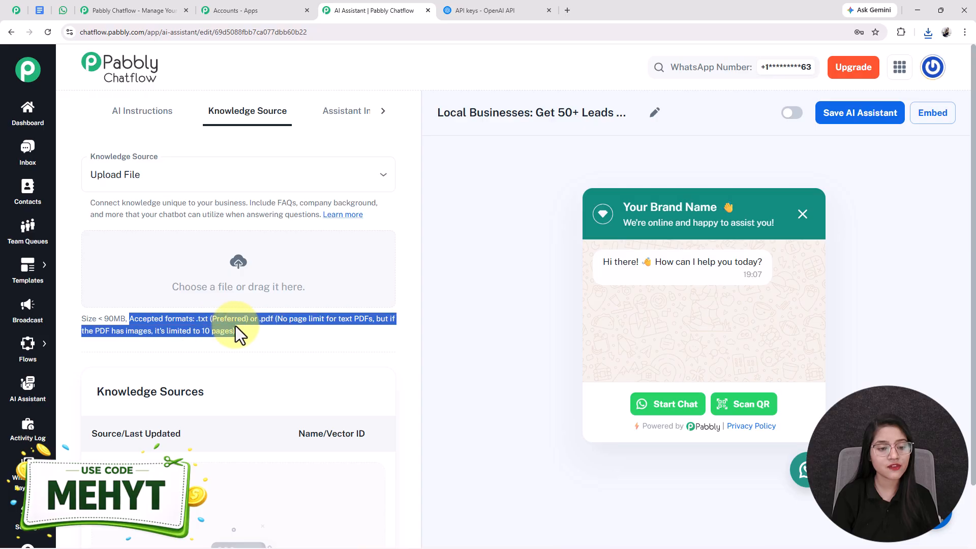
click(257, 328)
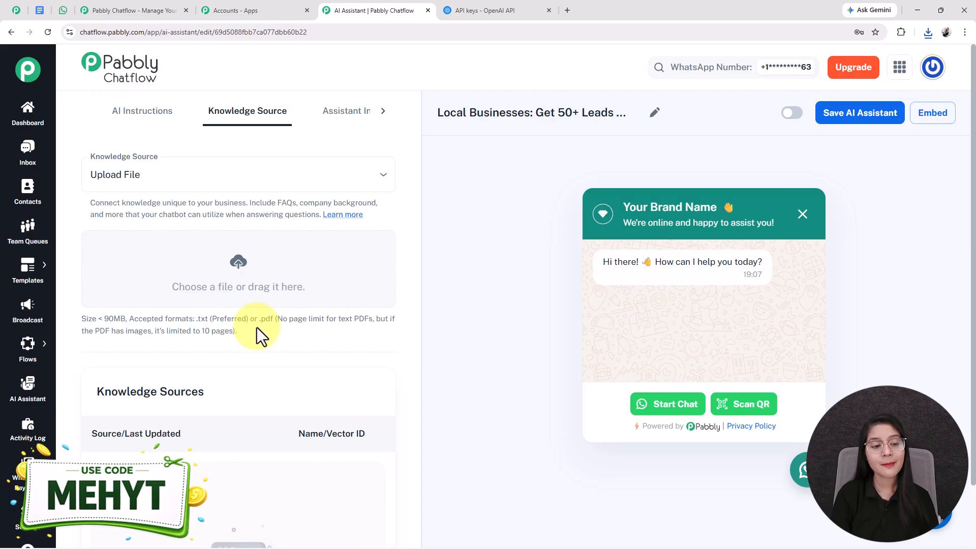
drag(243, 333, 77, 319)
click(77, 319)
click(929, 33)
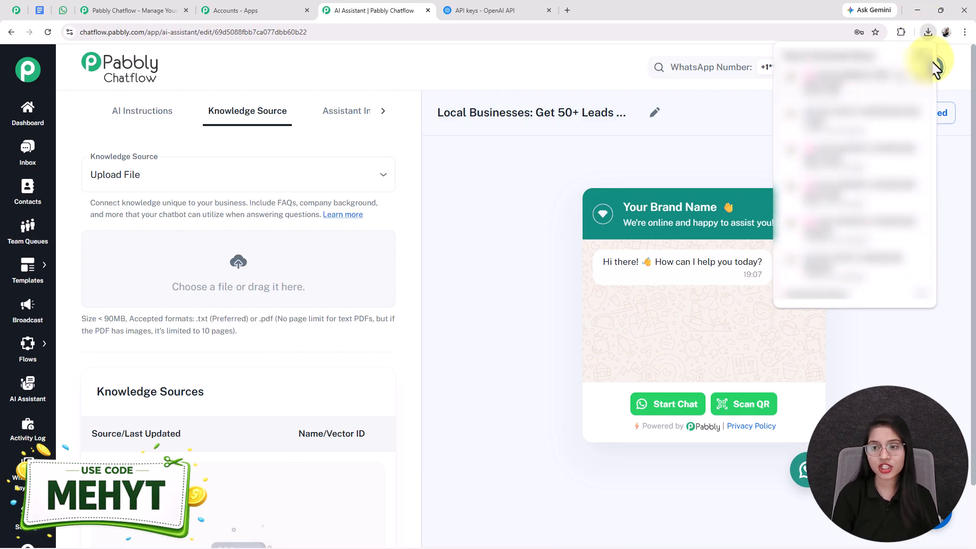
click(425, 132)
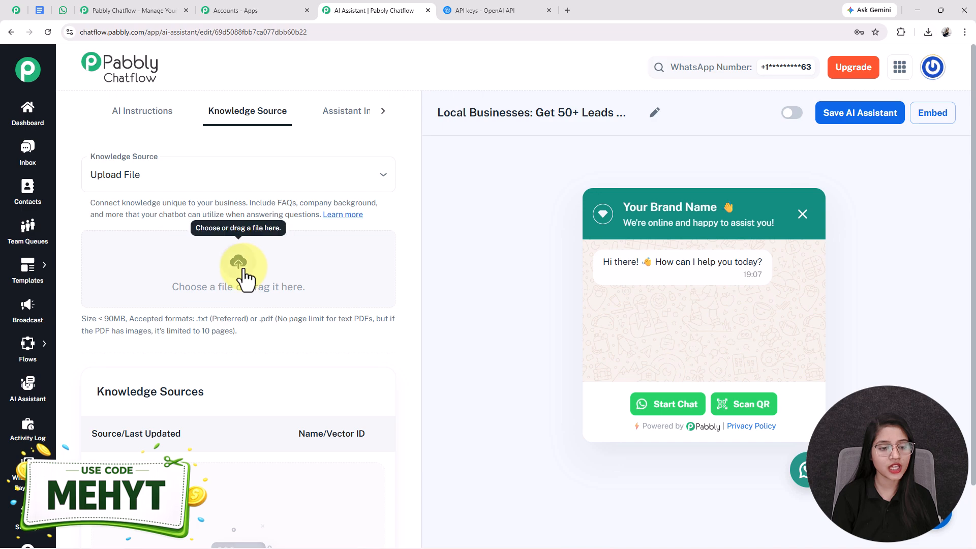
- Upload "LOCAL BUSINESS AI KNOWLEDGE BASE (3).pdf" to the media library and insert it as the assistant's knowledge source
click(245, 277)
click(746, 184)
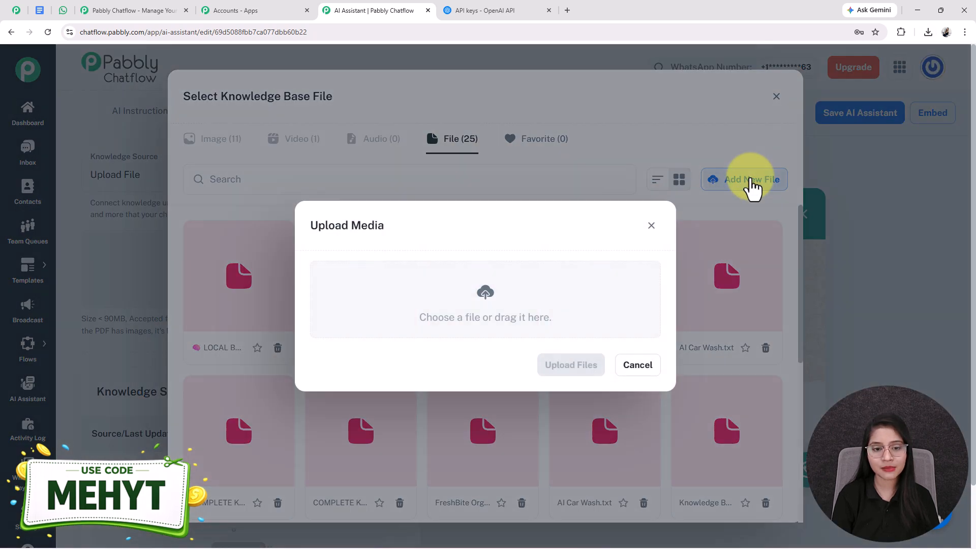
click(928, 32)
drag(859, 79, 485, 300)
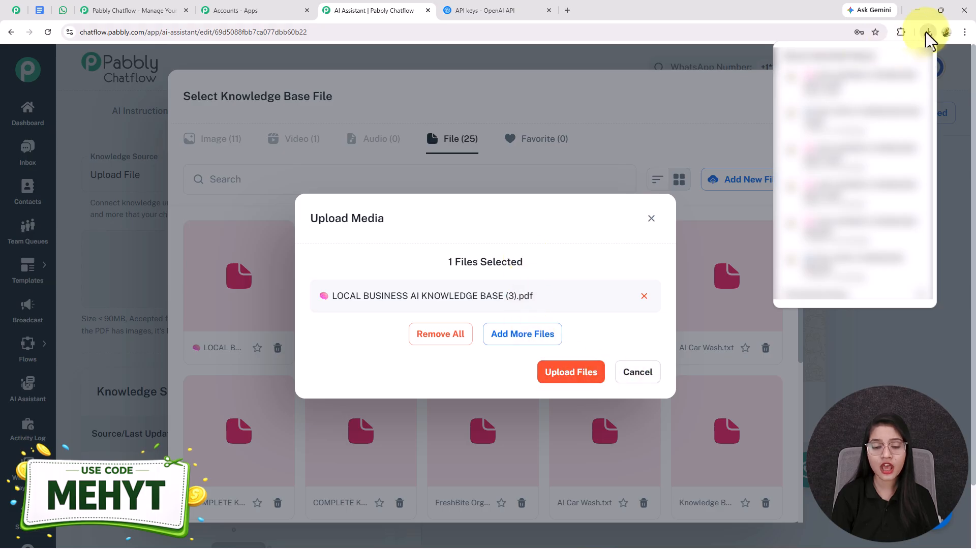
click(562, 379)
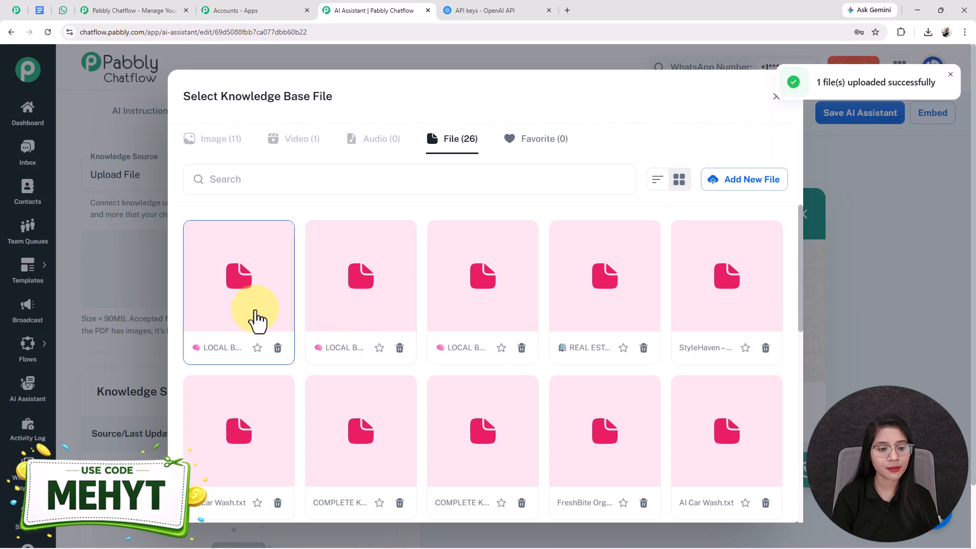
click(256, 319)
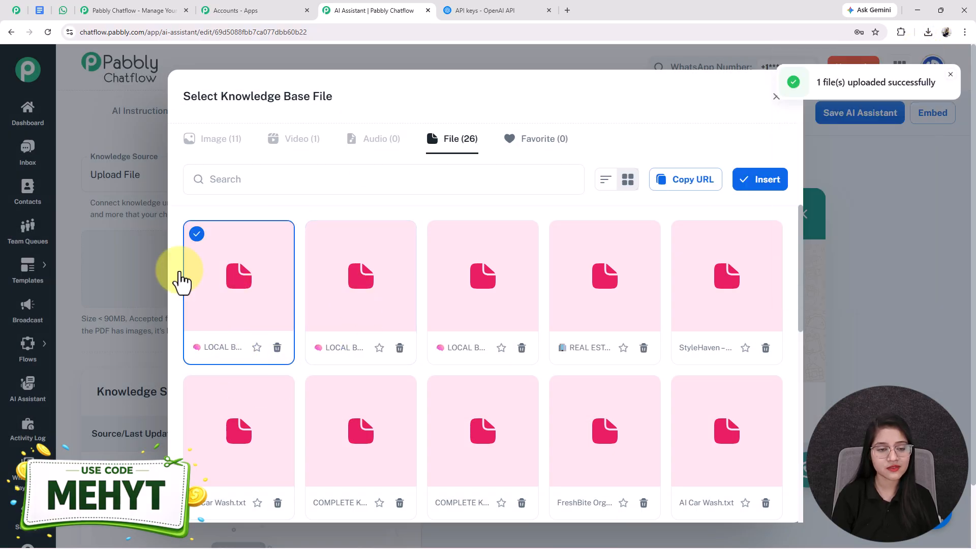
click(767, 181)
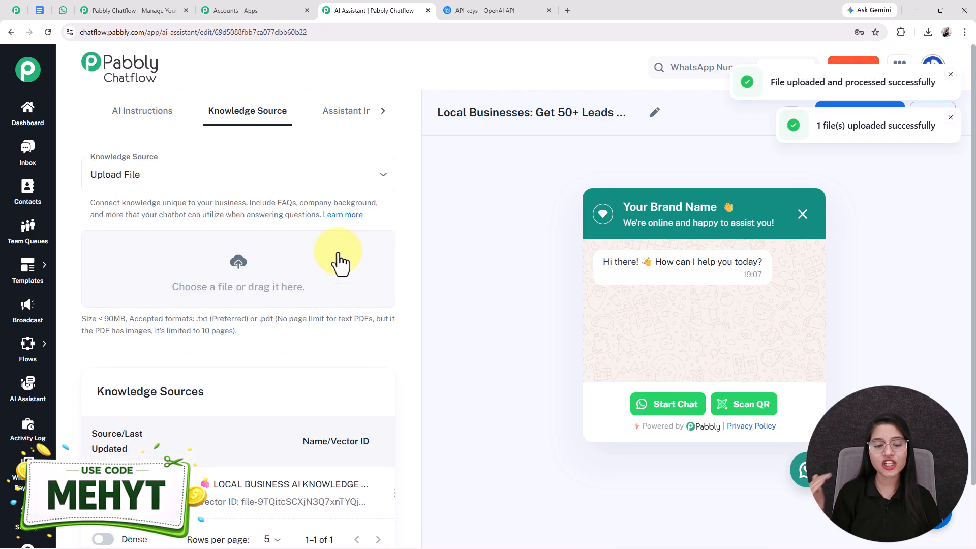
- Set the header display heading in the Assistant Interface settings to "AI Assistant for Local Businesses"
click(347, 117)
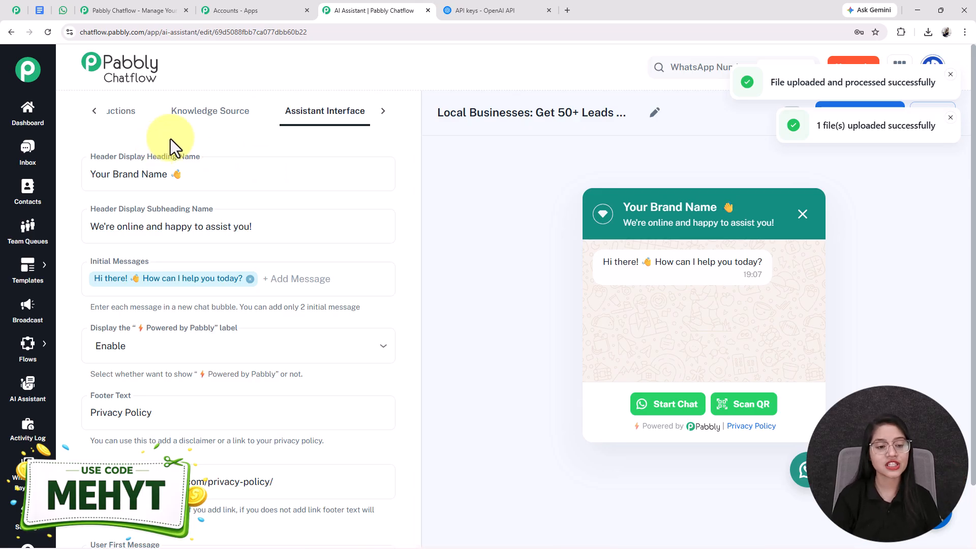
triple_click(175, 178)
text(AI Assistant for Local Businesses)
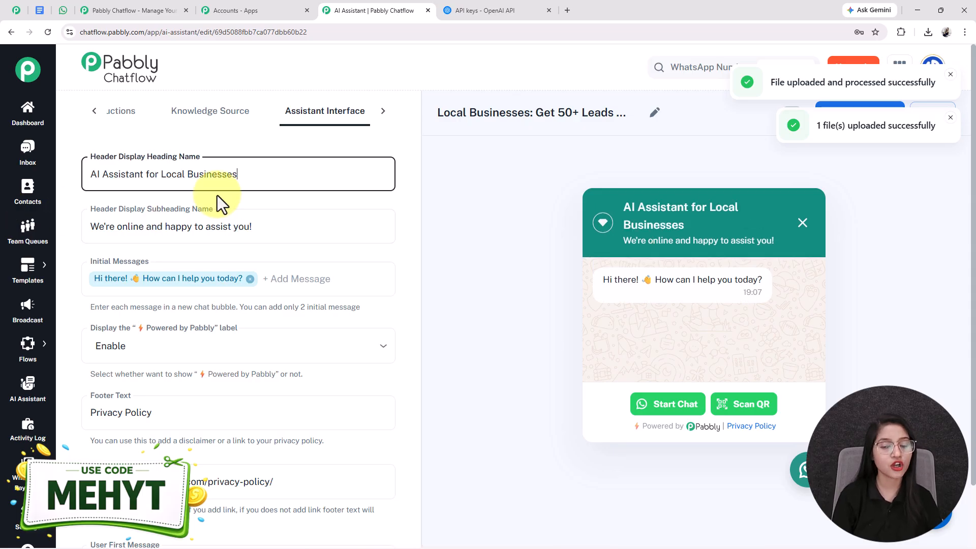
drag(237, 174, 78, 175)
drag(689, 224, 611, 197)
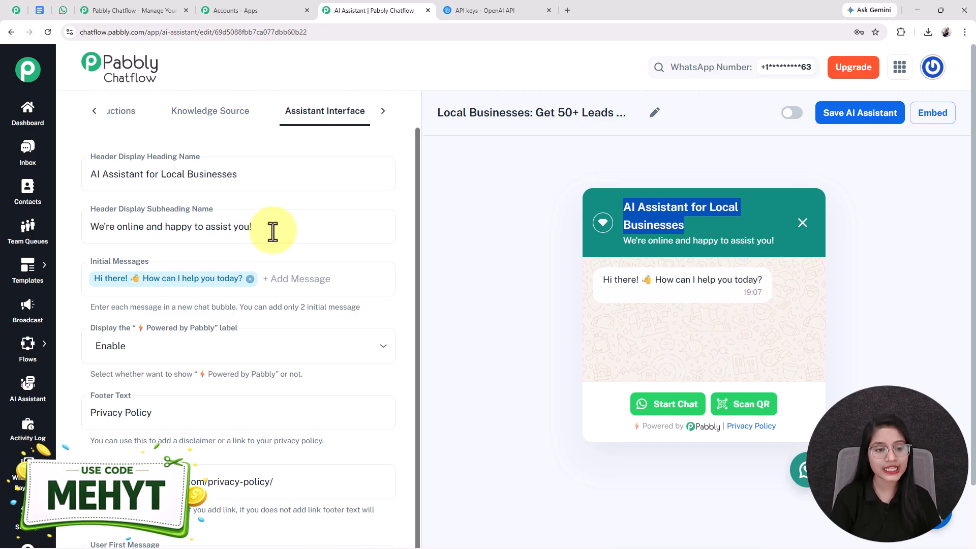
- Examine the interface's subheading, initial messages, "Powered by Pabbly" label, footer text, footer link and user first message, keeping the label enabled
click(196, 229)
triple_click(135, 228)
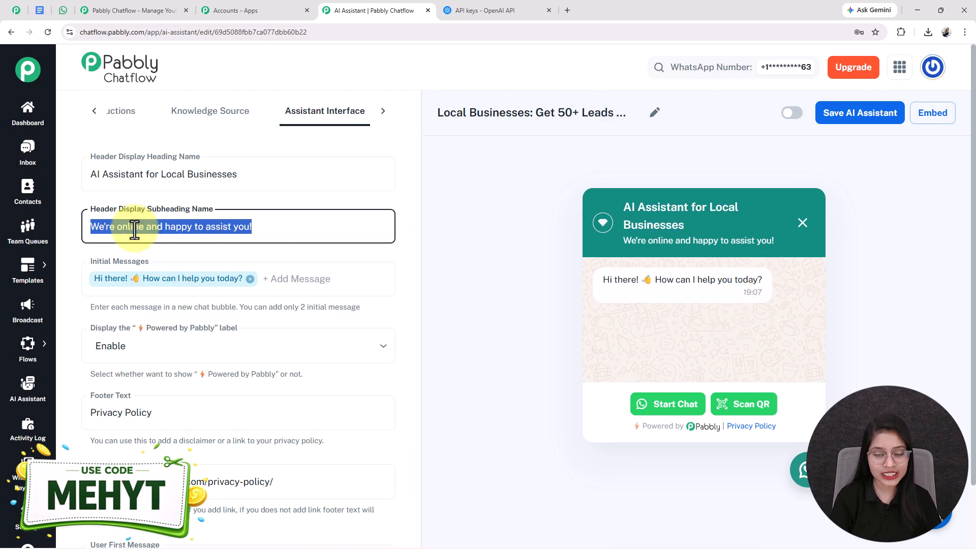
triple_click(684, 238)
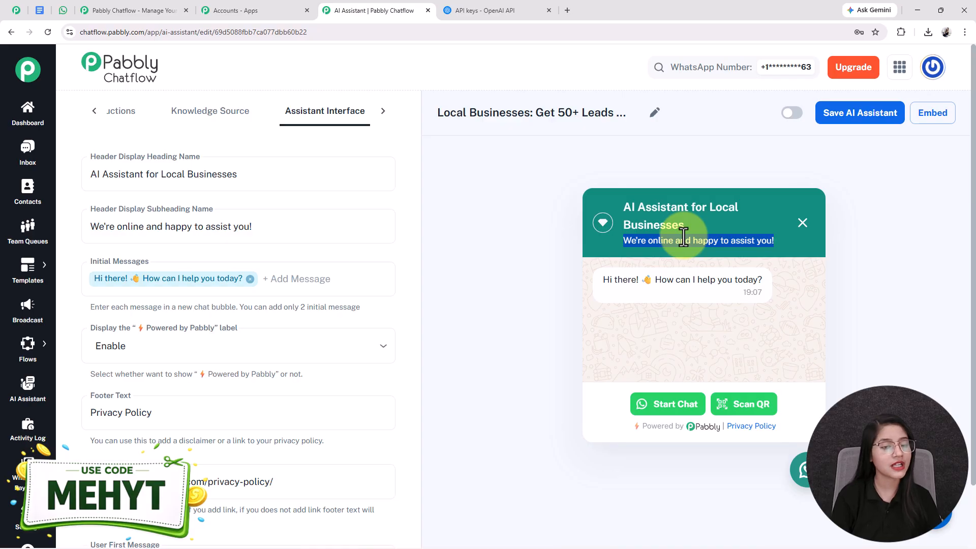
scroll(257, 257, down, 1)
click(270, 244)
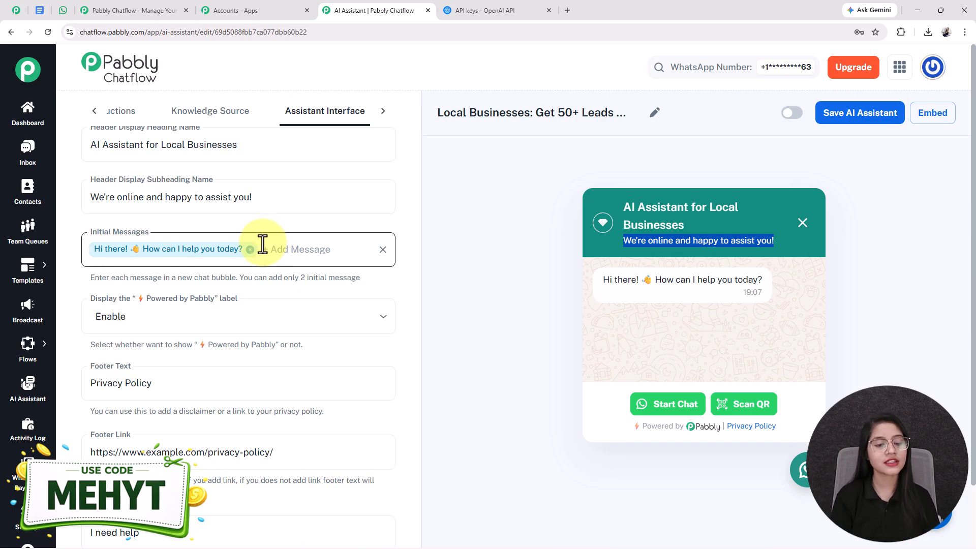
click(148, 322)
click(148, 321)
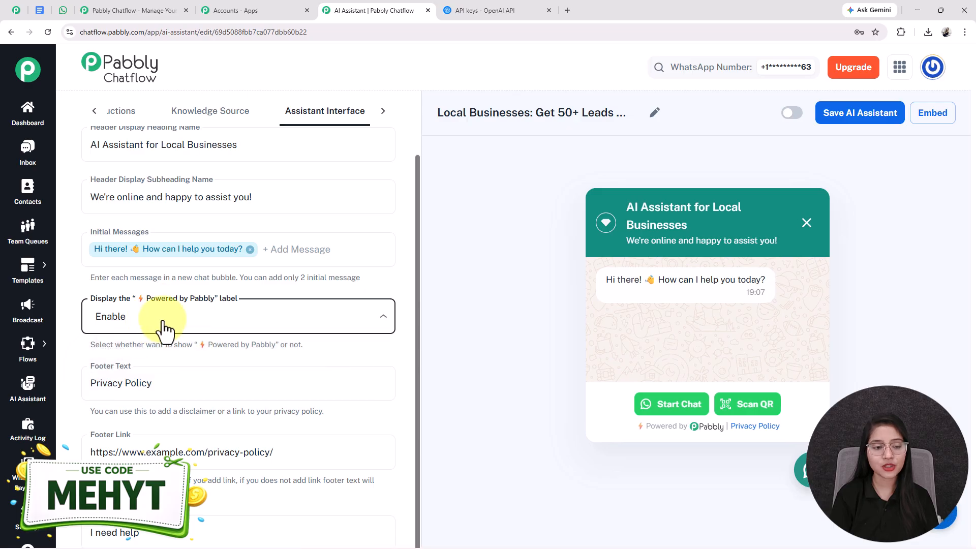
click(205, 320)
click(317, 312)
drag(193, 386, 66, 399)
scroll(261, 388, down, 1)
drag(261, 383, 59, 392)
drag(150, 459, 71, 455)
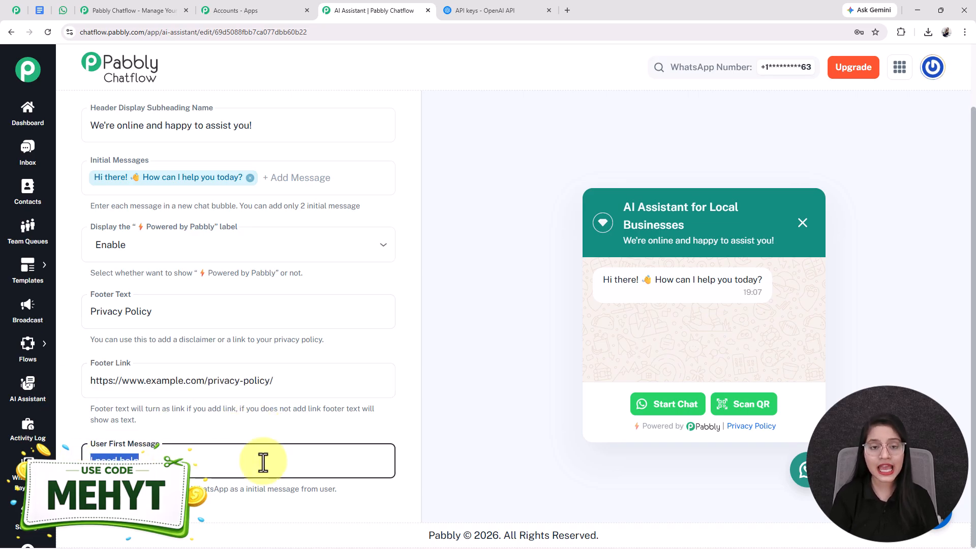
scroll(248, 294, up, 4)
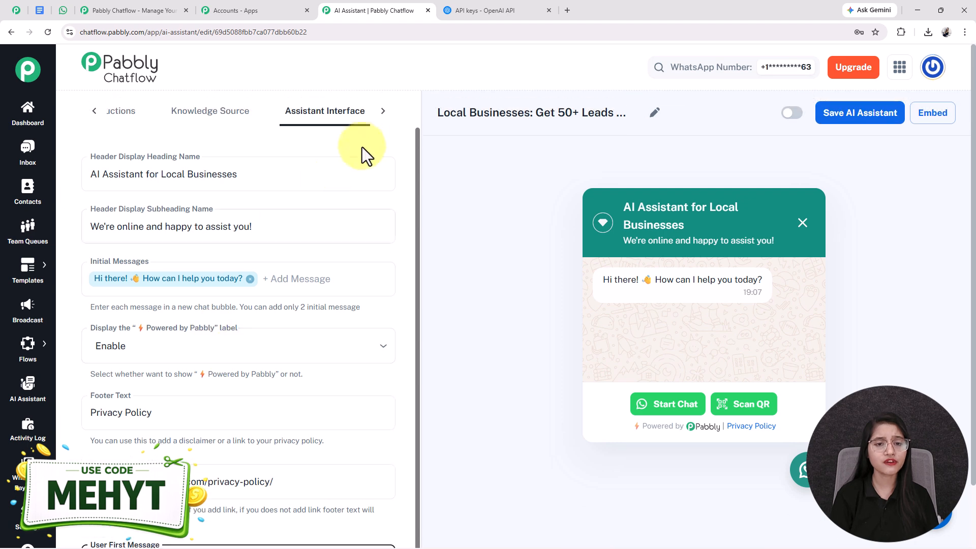
- Look over the assistant's Styling options, and activate and save the AI assistant
click(350, 111)
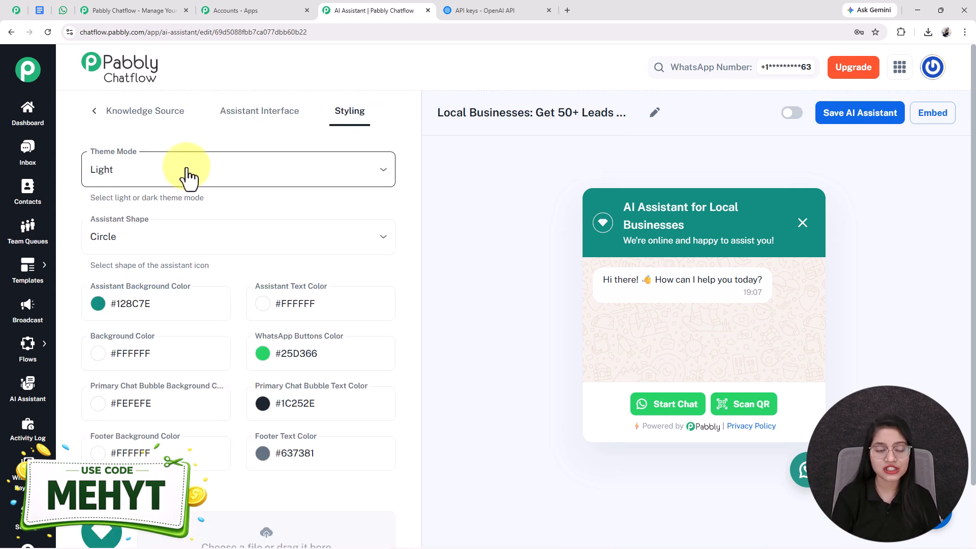
scroll(153, 392, down, 1)
scroll(152, 391, down, 4)
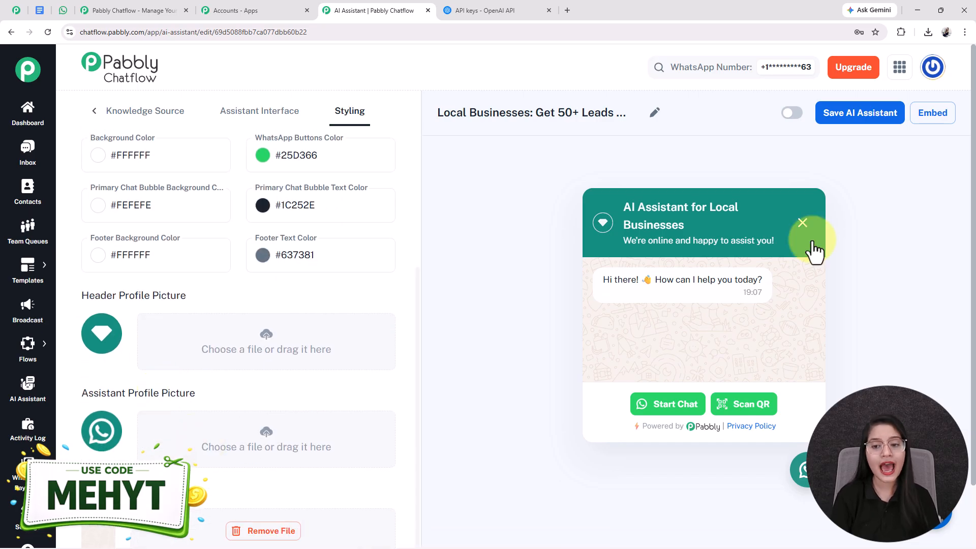
scroll(188, 373, up, 4)
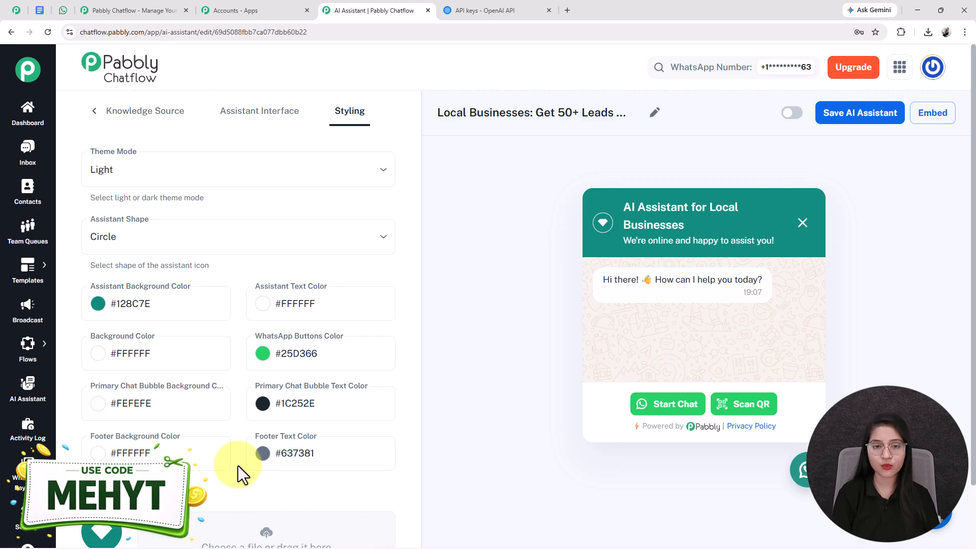
click(798, 114)
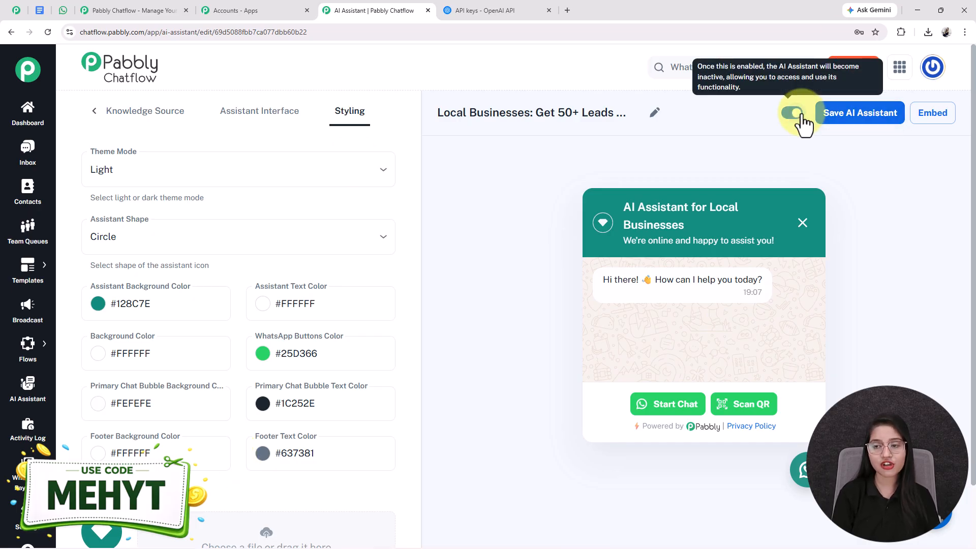
click(856, 122)
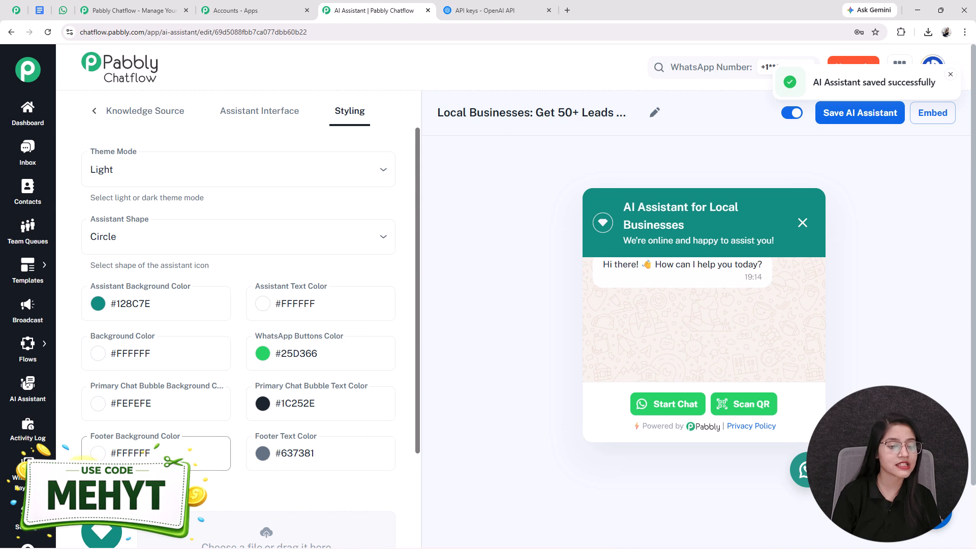
- Open Inbox Settings in a new browser tab and enable AI Auto Replies under AI Auto-Reply Settings
mouse_move(23, 529)
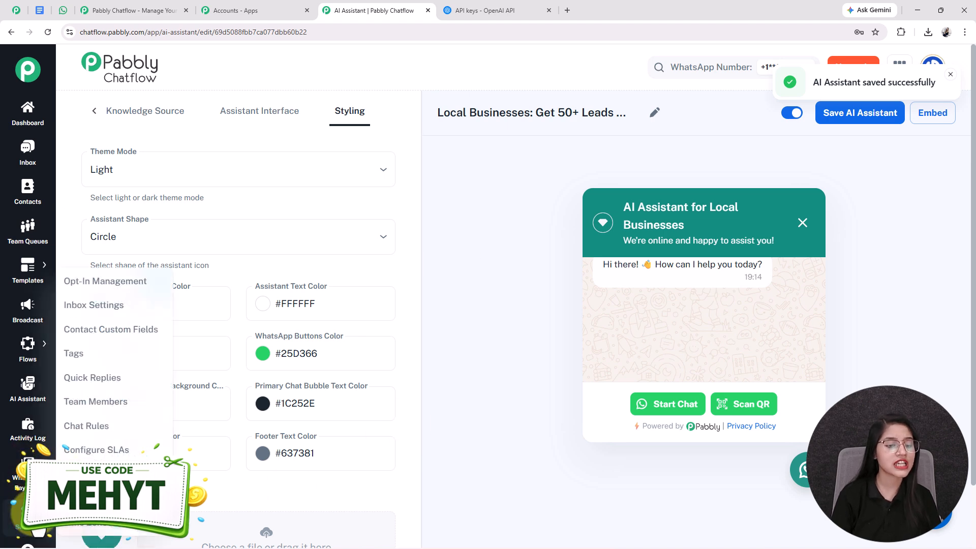
right_click(112, 311)
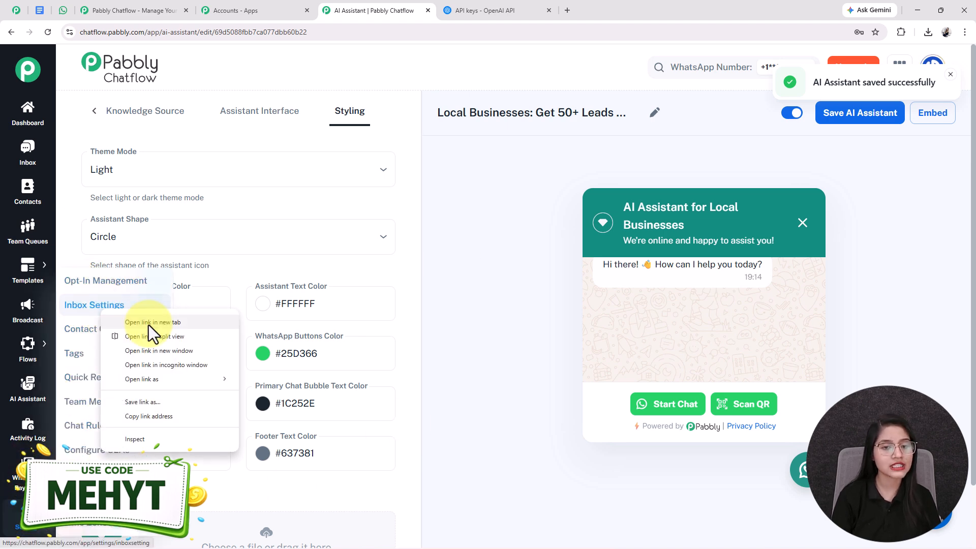
click(149, 324)
click(598, 6)
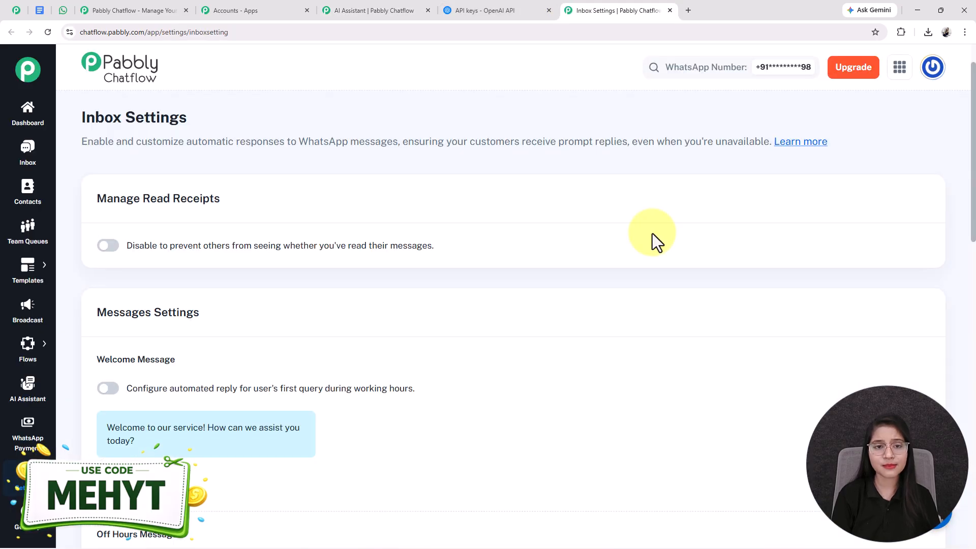
scroll(268, 246, down, 15)
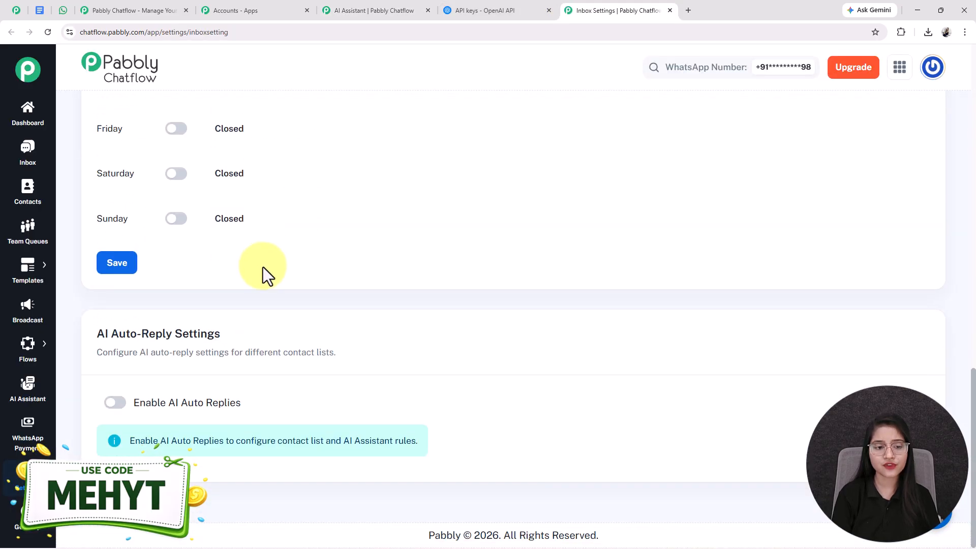
drag(96, 334, 257, 333)
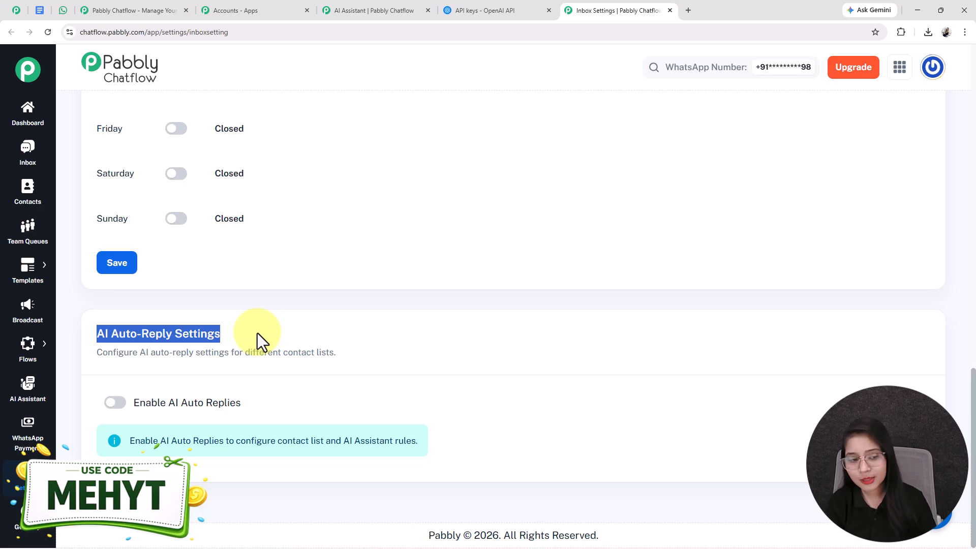
click(115, 402)
scroll(233, 388, down, 1)
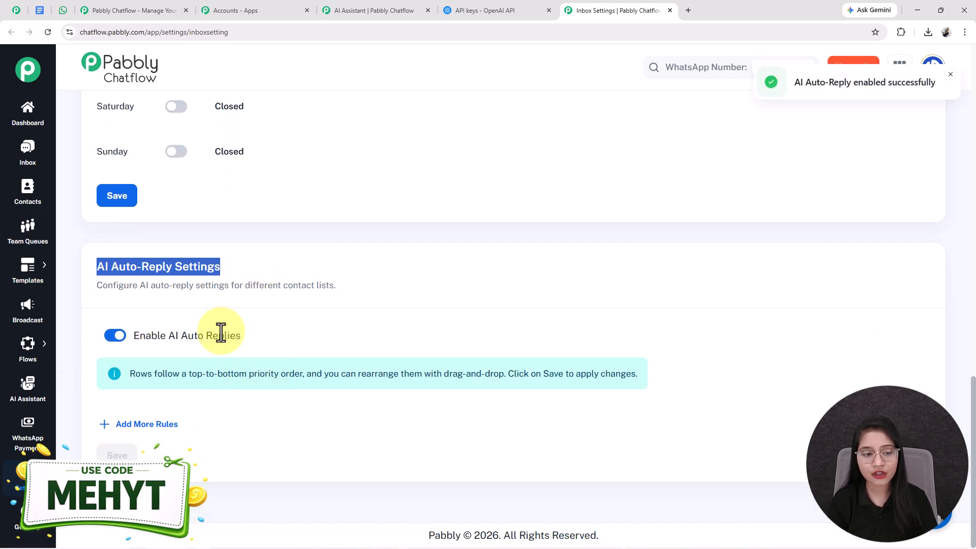
- Add and save an auto-reply rule assigning the "Local Businesses: Get 50+ Leads Daily Using WhatsApp AI" assistant to the All Contact list
click(147, 425)
click(194, 422)
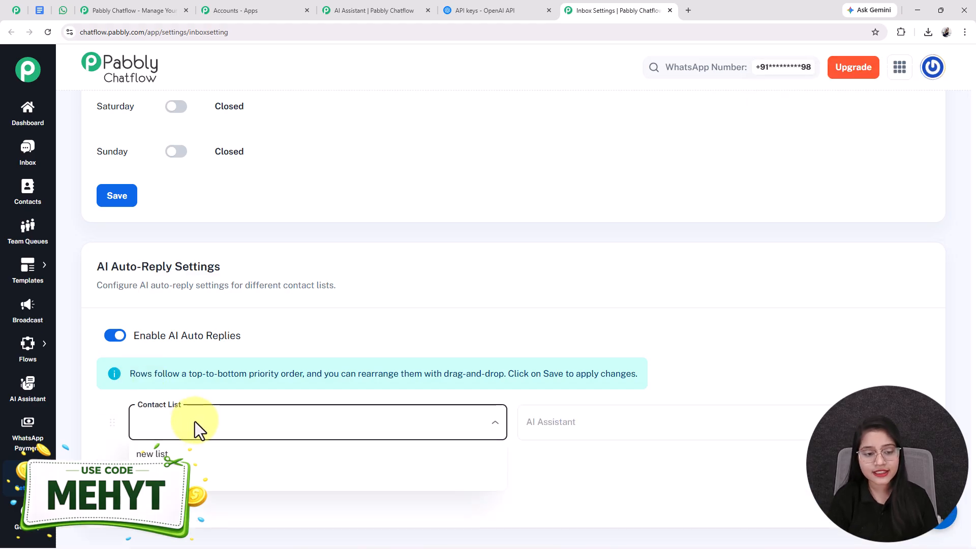
click(205, 477)
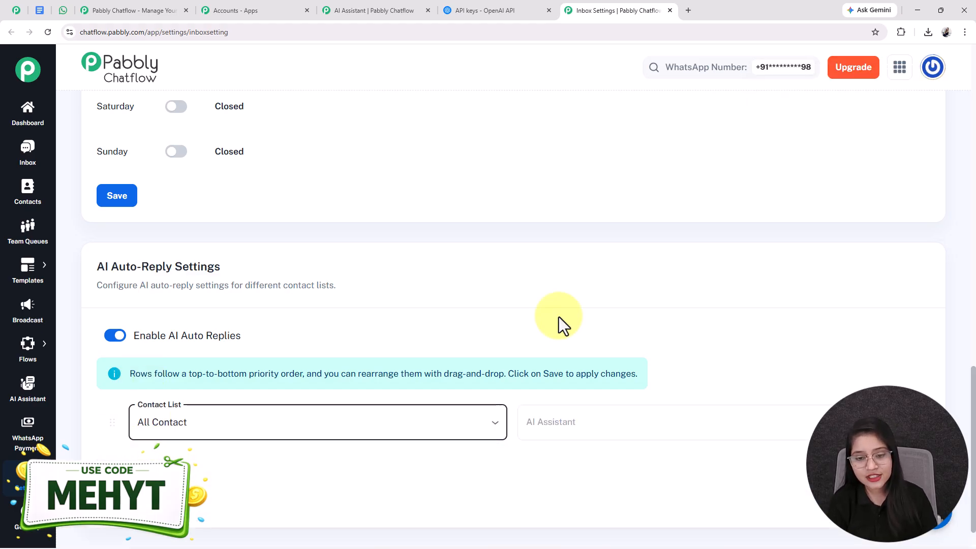
click(576, 421)
click(577, 448)
click(578, 428)
click(575, 451)
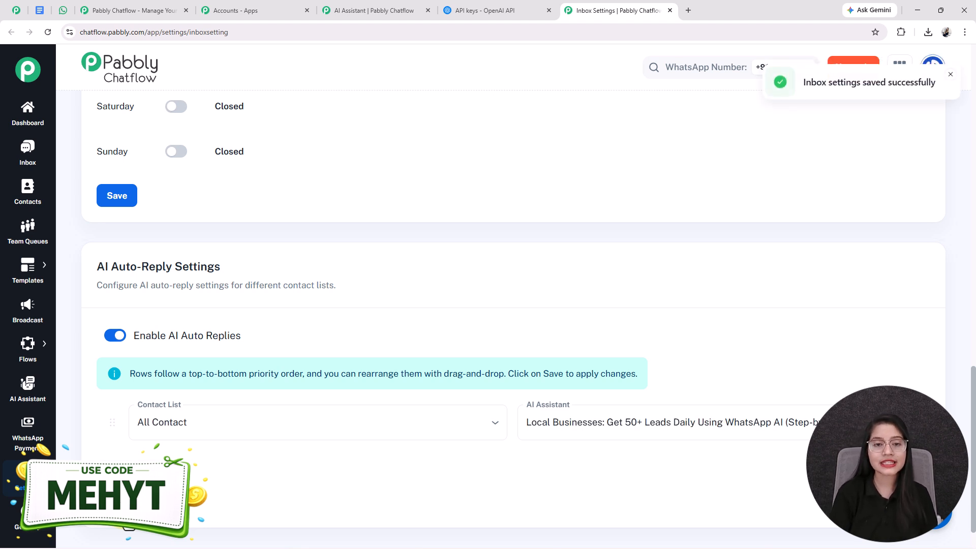
drag(797, 86, 905, 88)
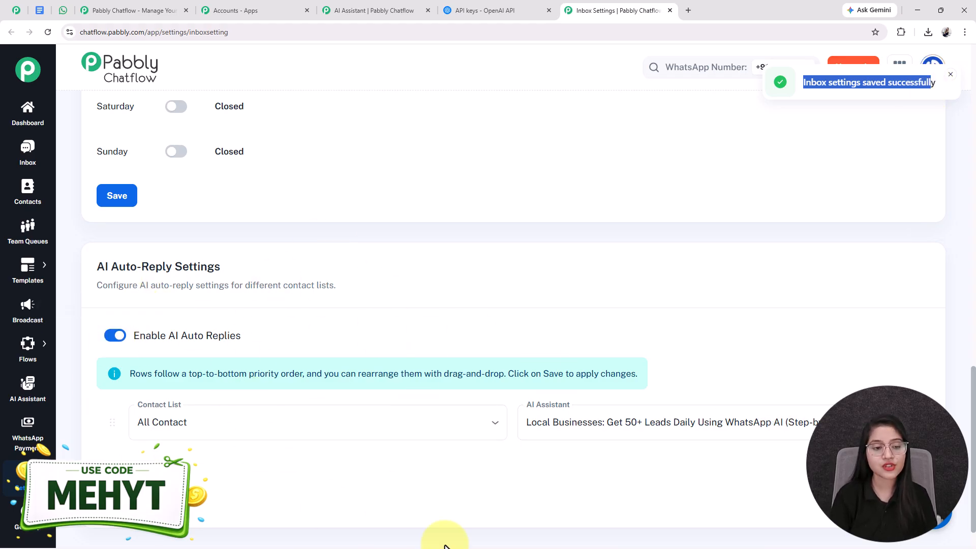
scroll(643, 478, down, 1)
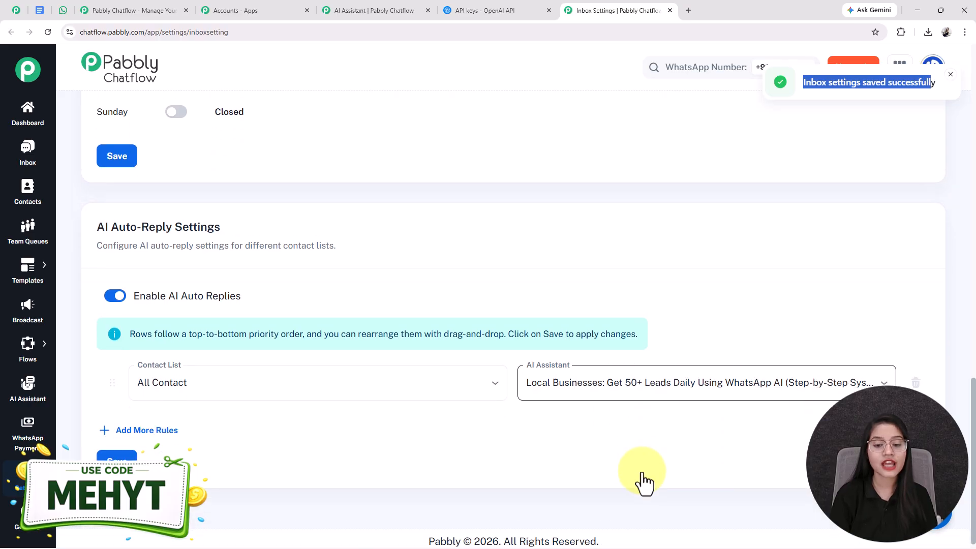
- Open the Test User chat in the Inbox and enable the "Local Businesses: Get 50+ Leads Daily Using WhatsApp AI (Step-by-Step System)" assistant for it
scroll(642, 473, up, 6)
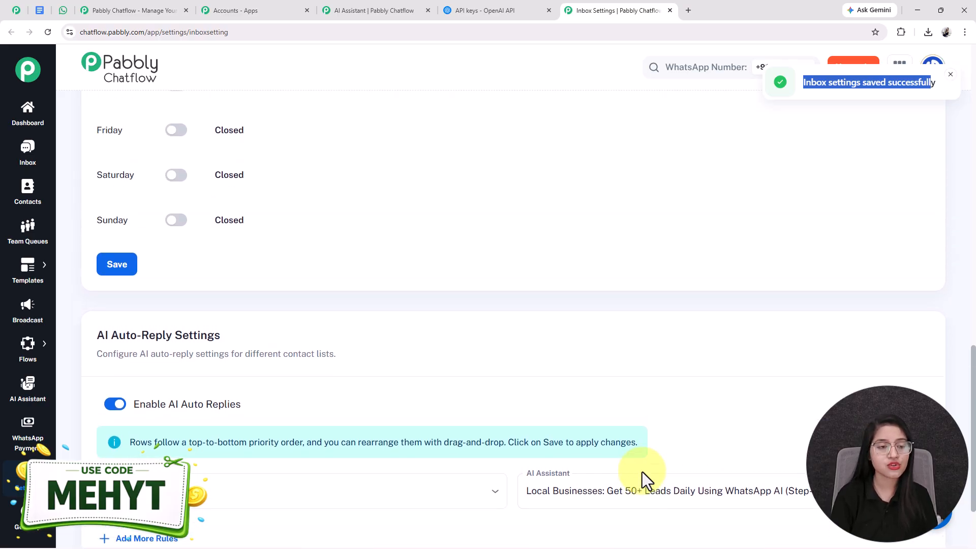
click(33, 162)
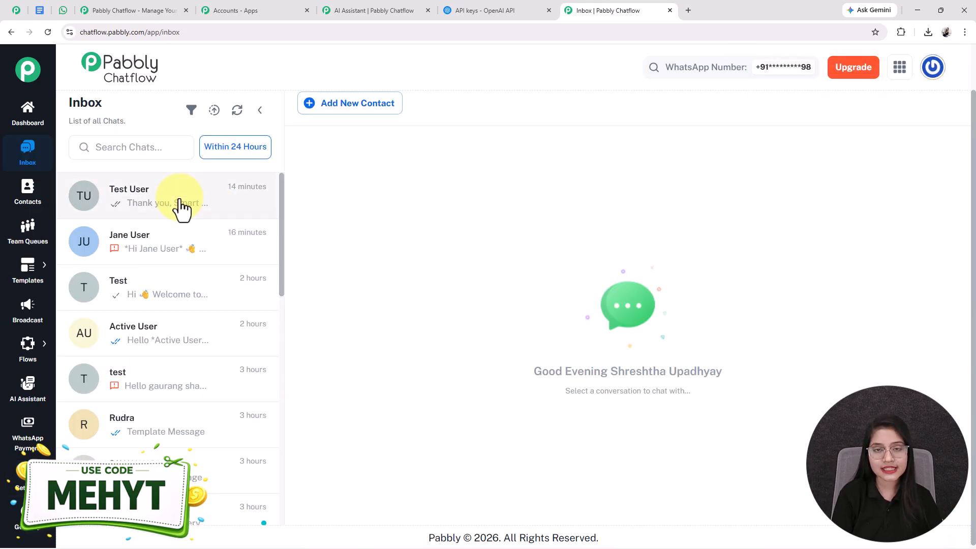
click(182, 206)
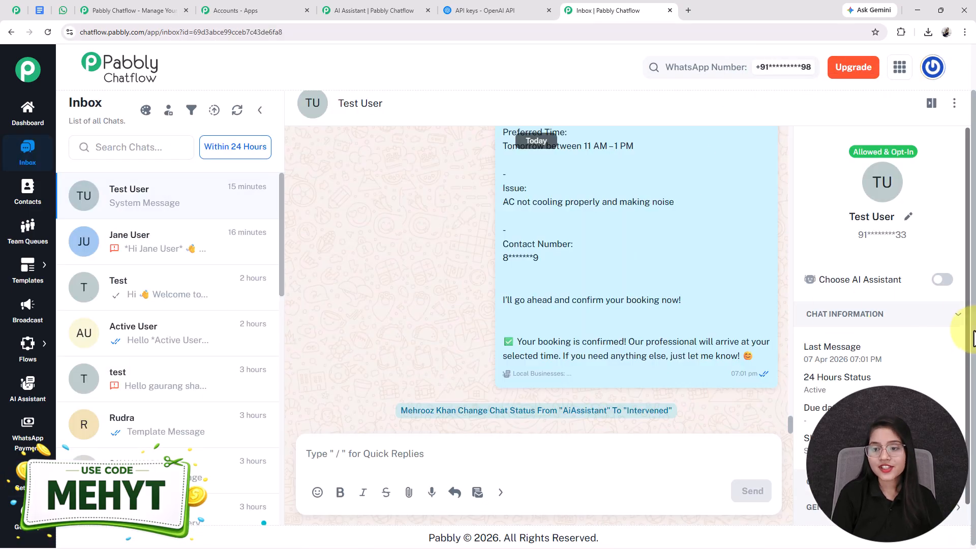
click(941, 279)
click(367, 259)
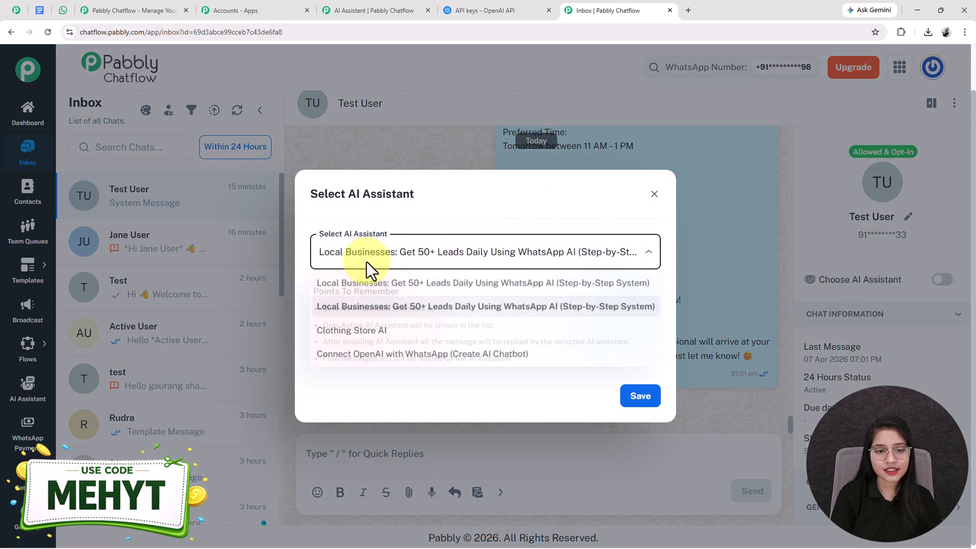
click(356, 307)
click(642, 397)
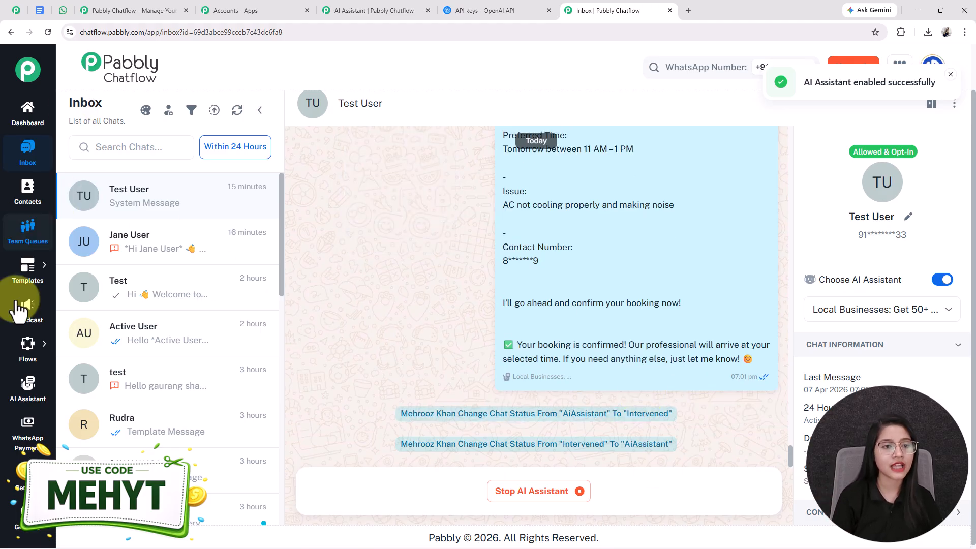
- Return to the AI assistant's configuration and look over its AI Instructions with the AI Agent instruction type
click(344, 11)
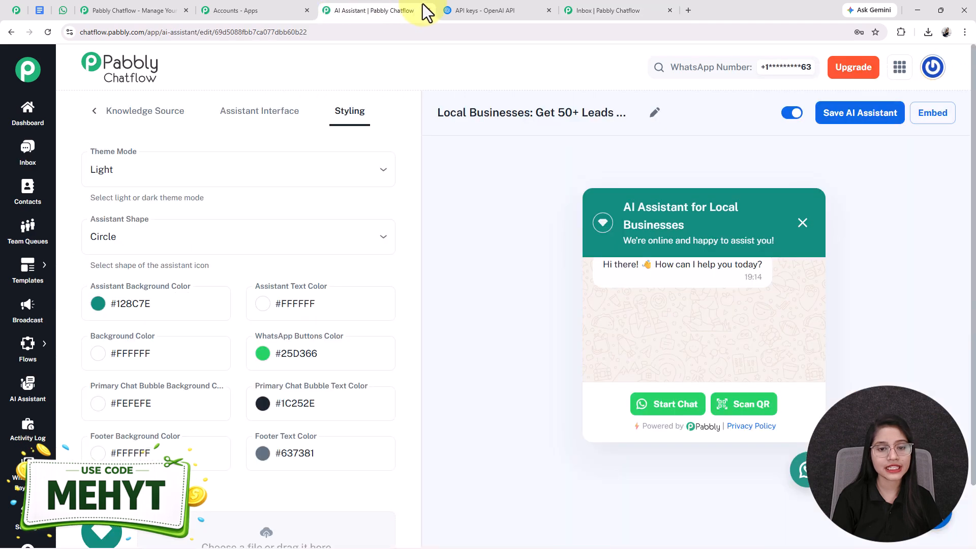
click(95, 113)
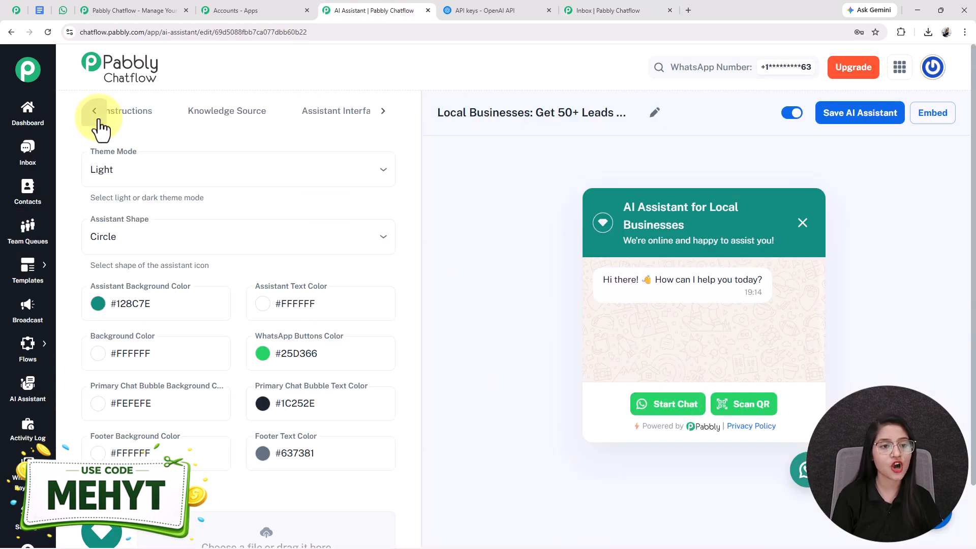
click(133, 114)
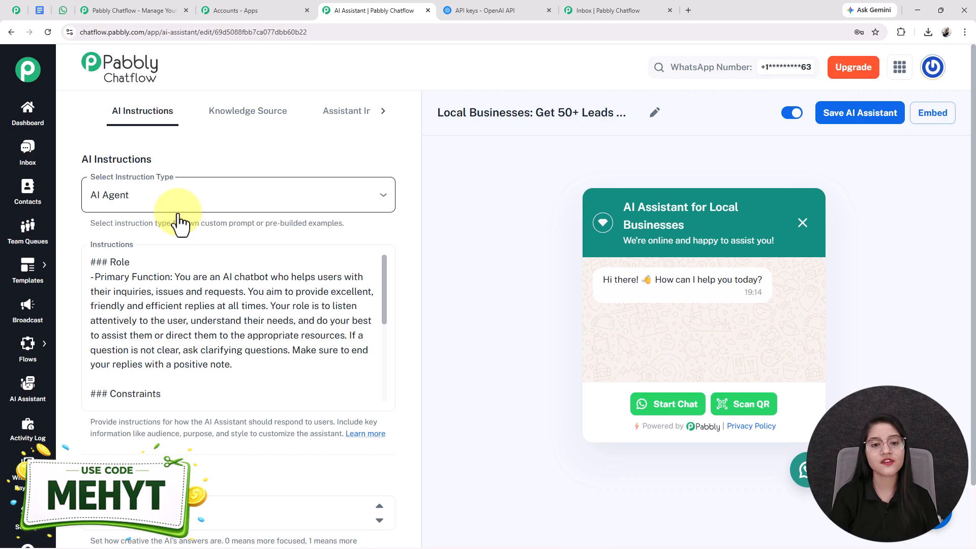
- Review the AI Assistant conversation in WhatsApp Web, covering service pricing and the AC repair booking, and return to the Pabbly Chatflow website
click(63, 10)
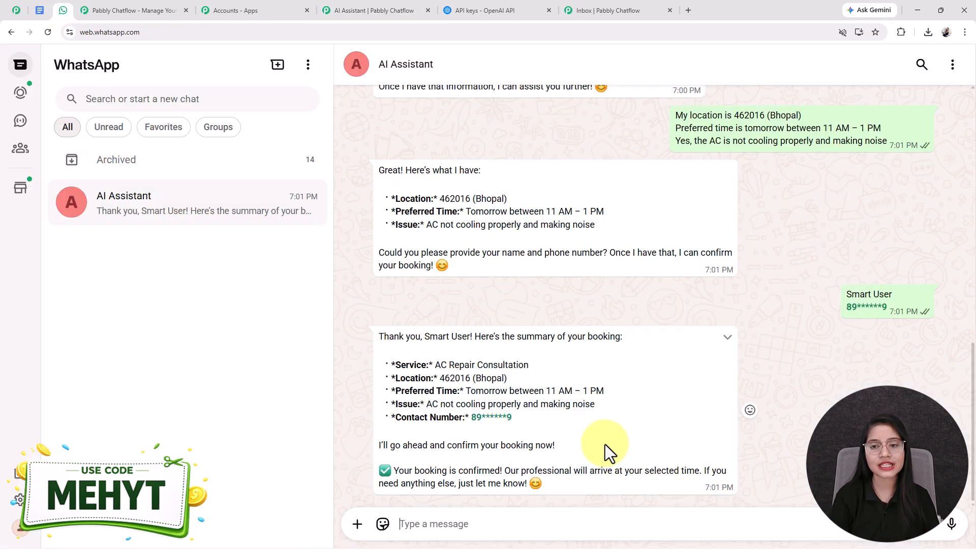
scroll(605, 444, up, 12)
scroll(605, 445, down, 5)
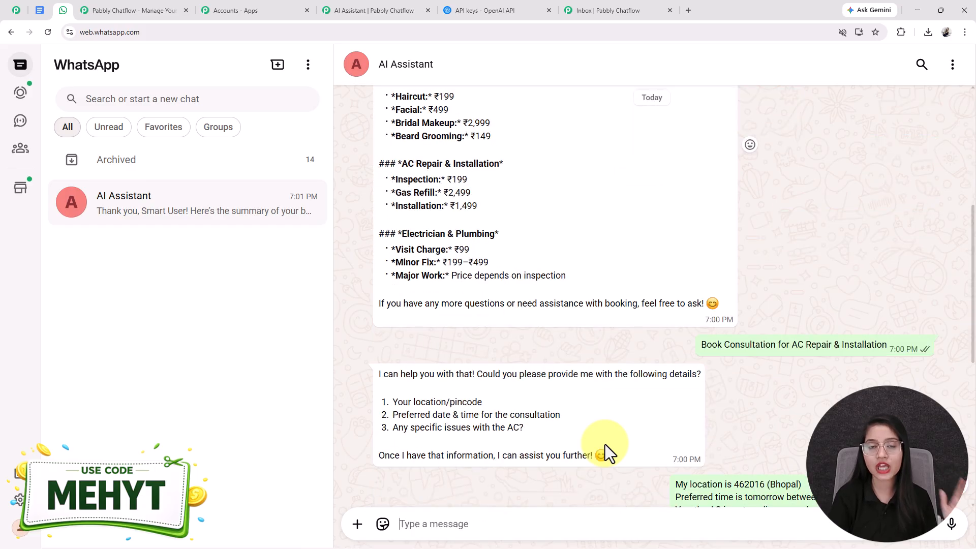
scroll(605, 444, down, 7)
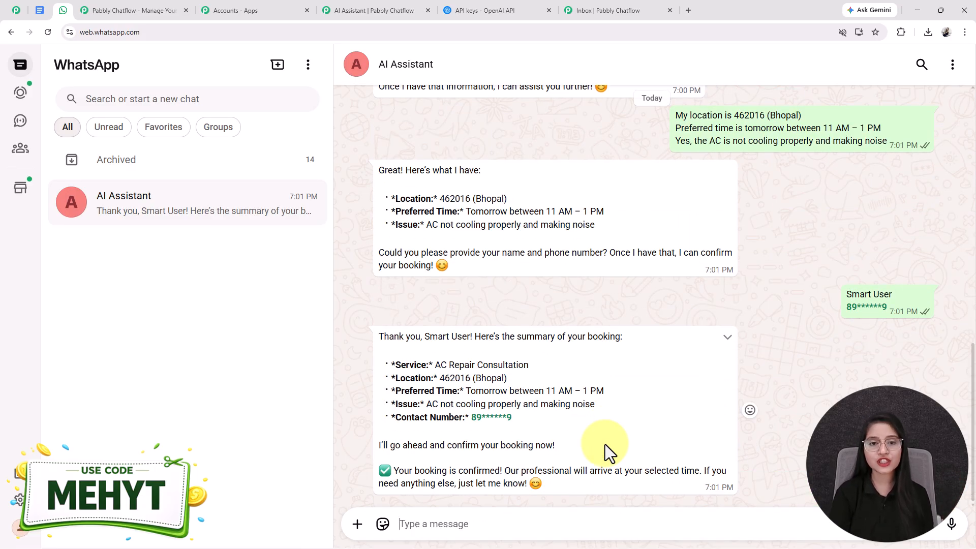
scroll(604, 444, up, 5)
scroll(605, 444, up, 7)
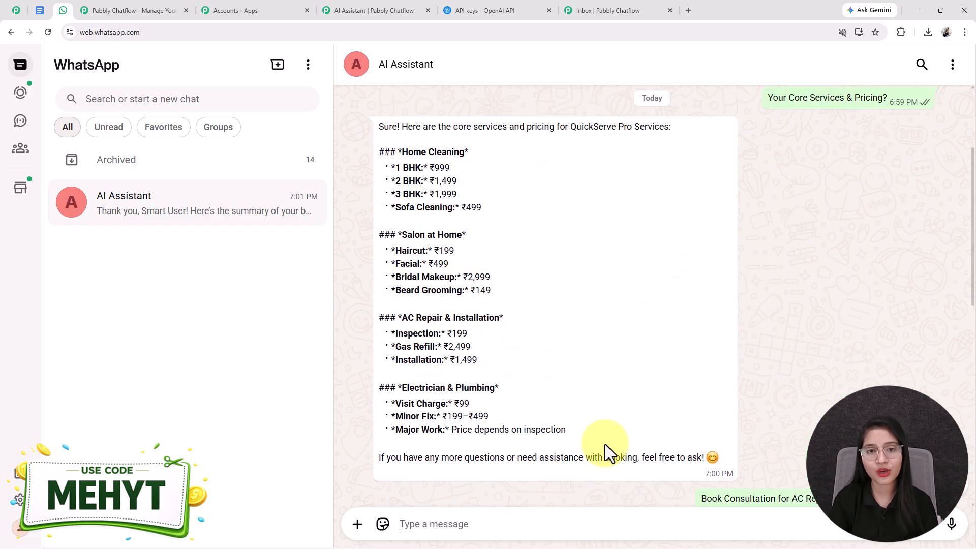
scroll(605, 444, down, 5)
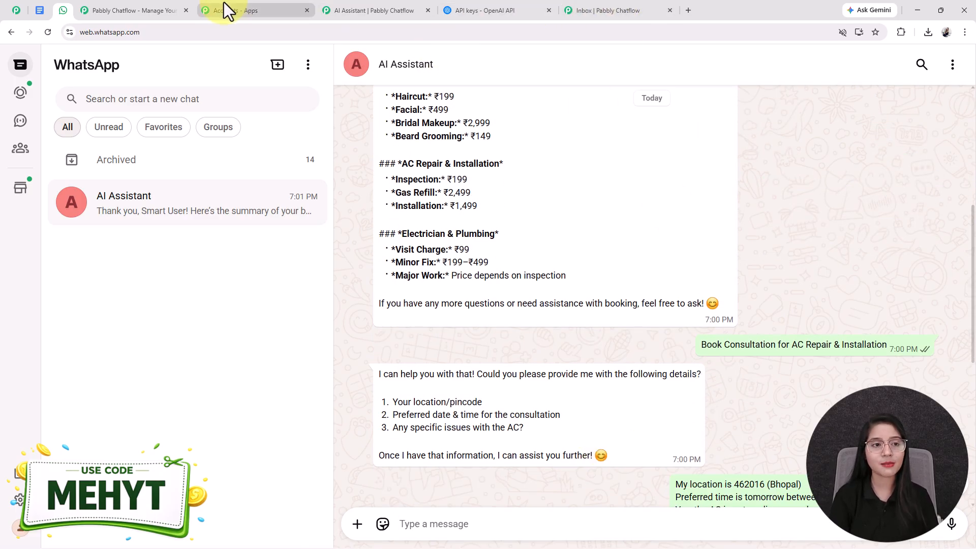
click(121, 11)
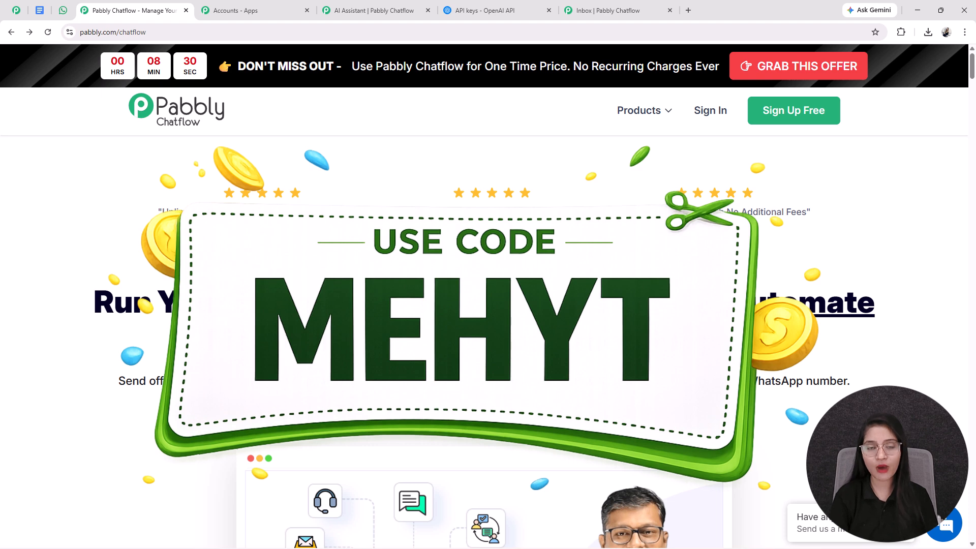